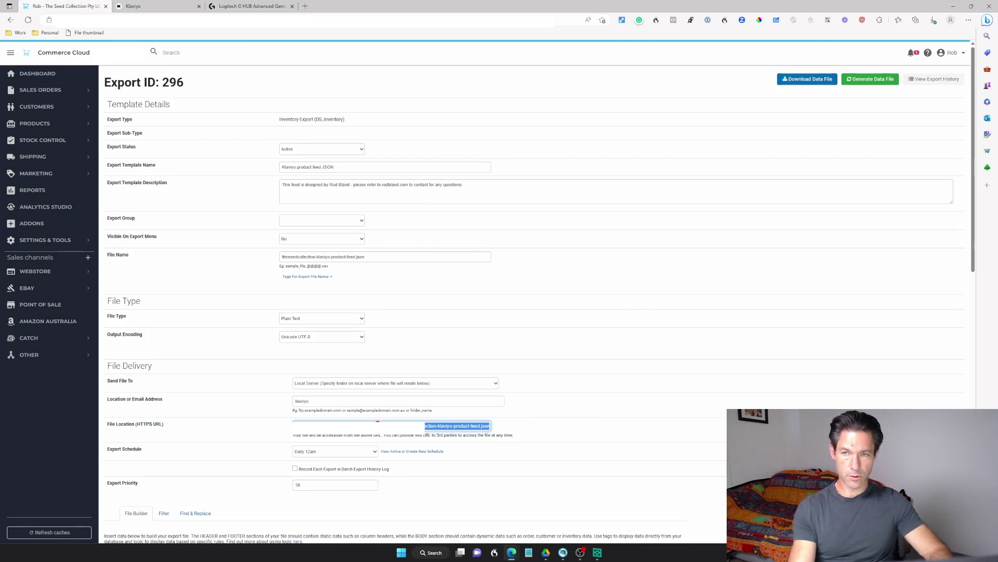
Step: Add a custom catalog source named neto_products, enter the product feed's source URL, and define the source
{"action": "left_click", "coordinate": [971, 6]}
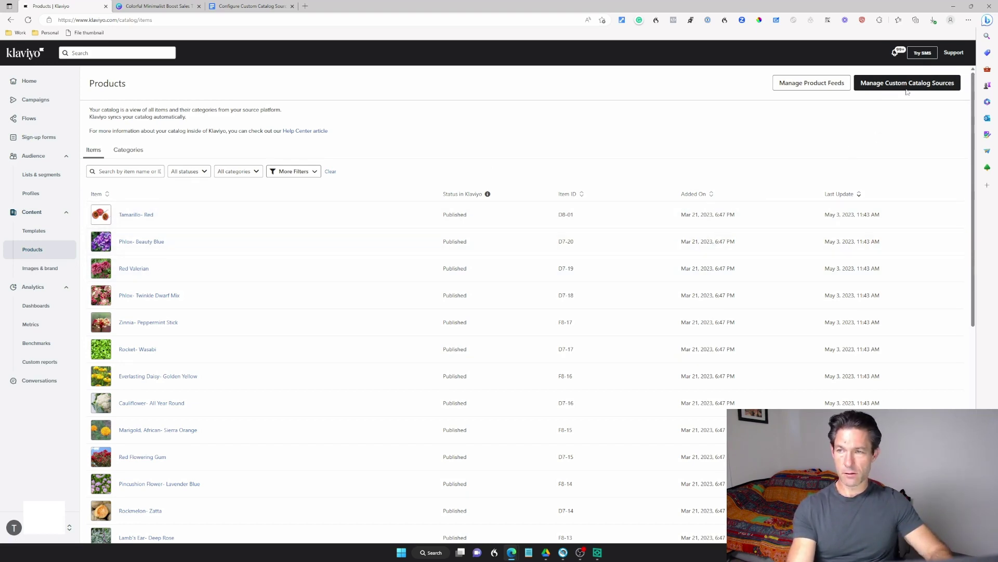
{"action": "left_click", "coordinate": [891, 83]}
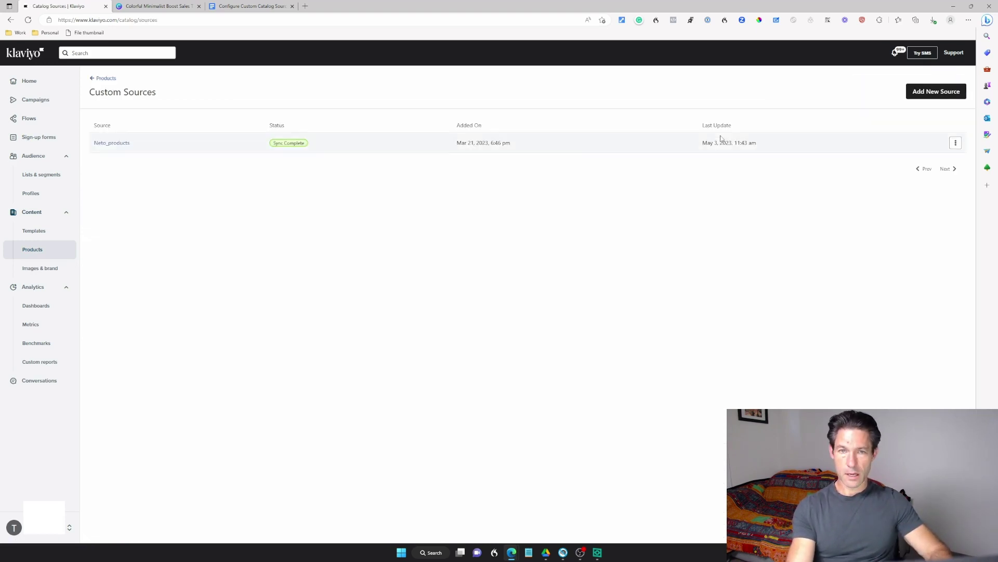
{"action": "left_click", "coordinate": [929, 94]}
{"action": "left_click", "coordinate": [159, 174]}
{"action": "type", "text": "neto_rpdo"}
{"action": "key", "text": "BackSpace"}
{"action": "type", "text": "products"}
{"action": "key", "text": "Tab"}
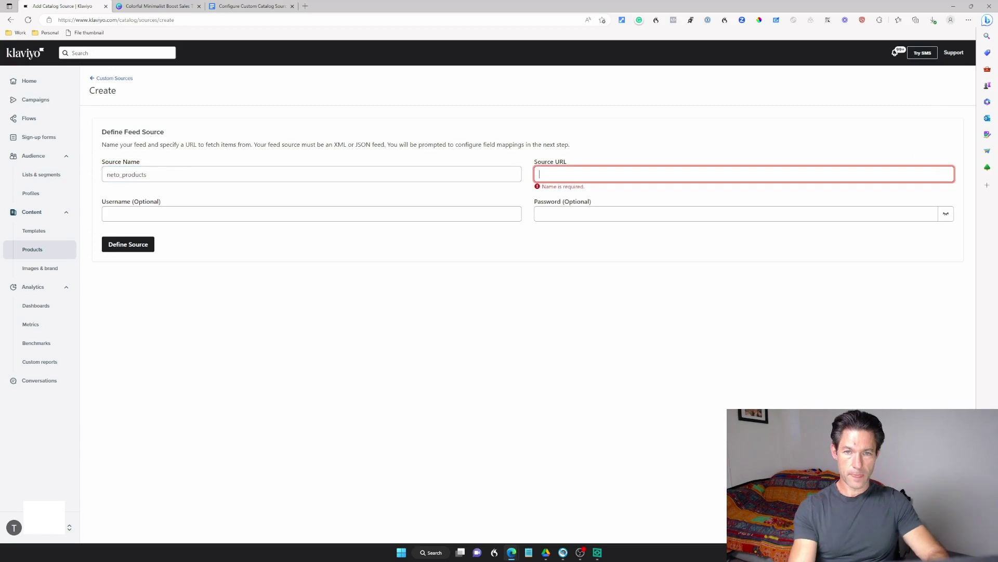
{"action": "type", "text": "h"}
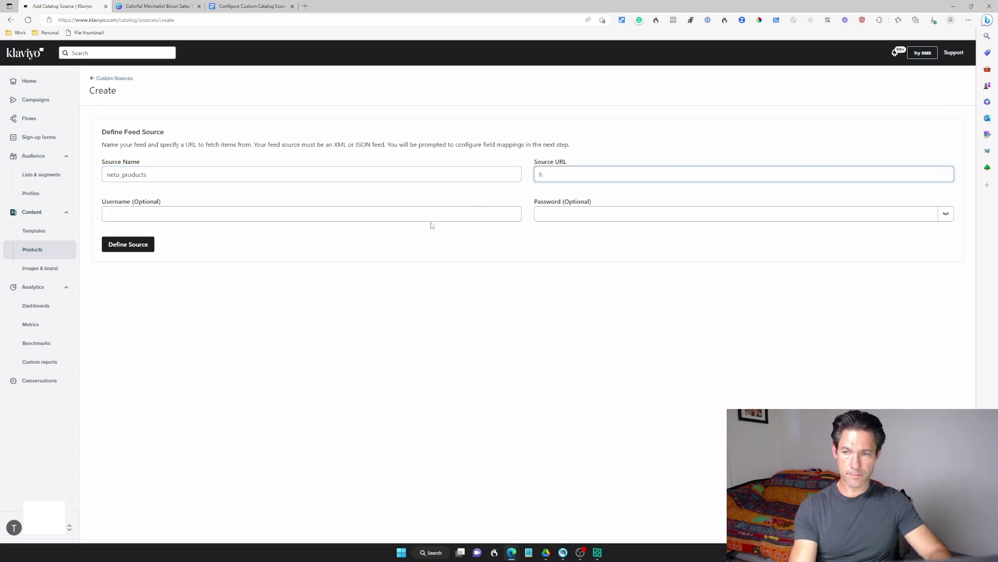
{"action": "left_click", "coordinate": [136, 245]}
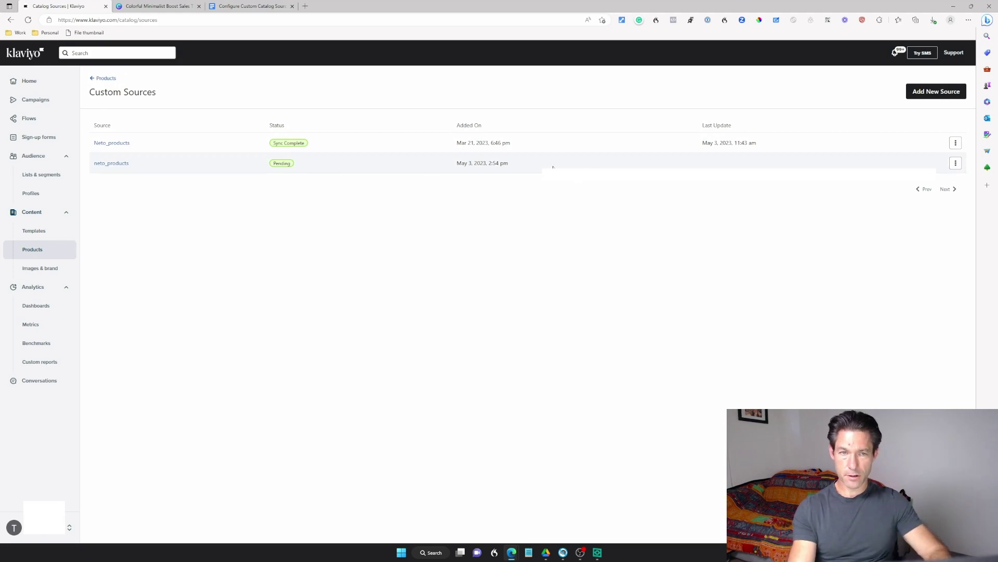
Step: Look at the existing Neto_products source, view the Bilpin account's custom catalog sources, and return to its product catalog
{"action": "left_click", "coordinate": [123, 143]}
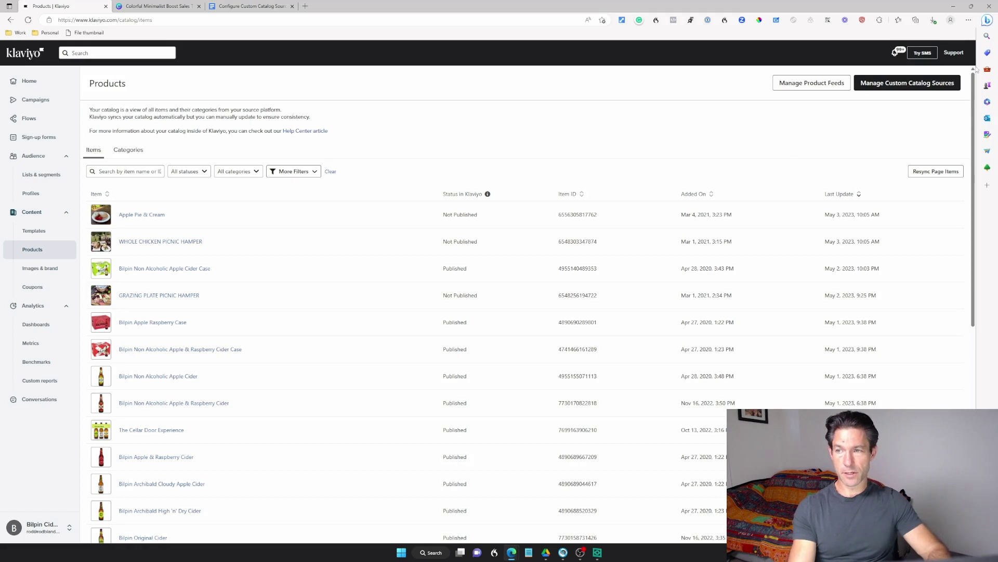
{"action": "left_click", "coordinate": [919, 92]}
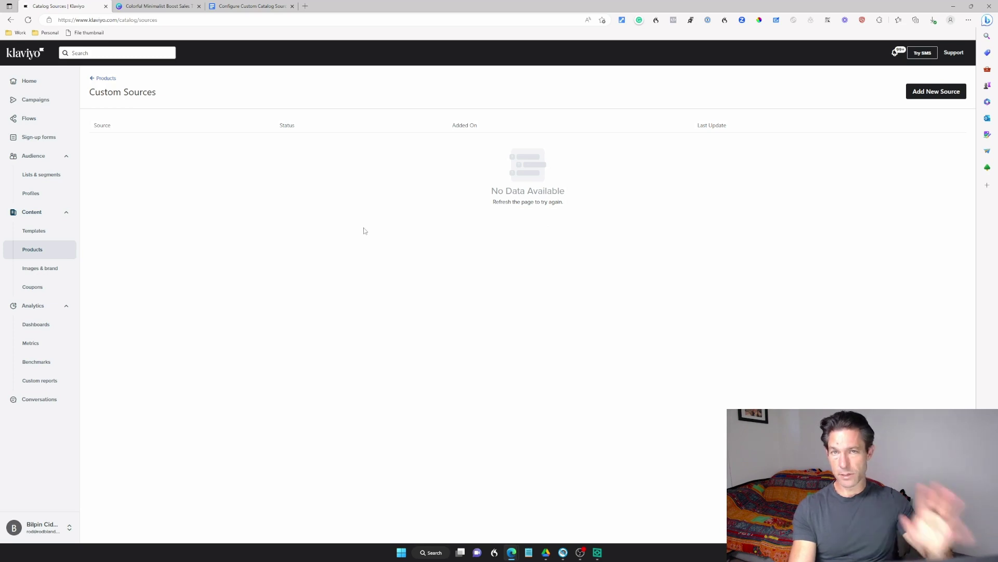
{"action": "key", "text": "alt+Left"}
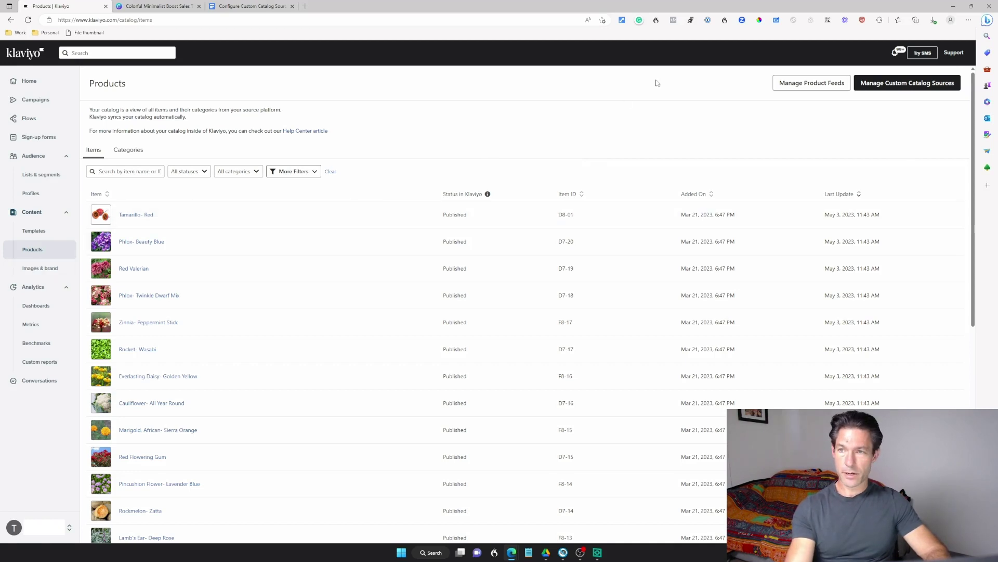
Step: Start a new product feed and name it products_best_sellers
{"action": "left_click", "coordinate": [785, 83]}
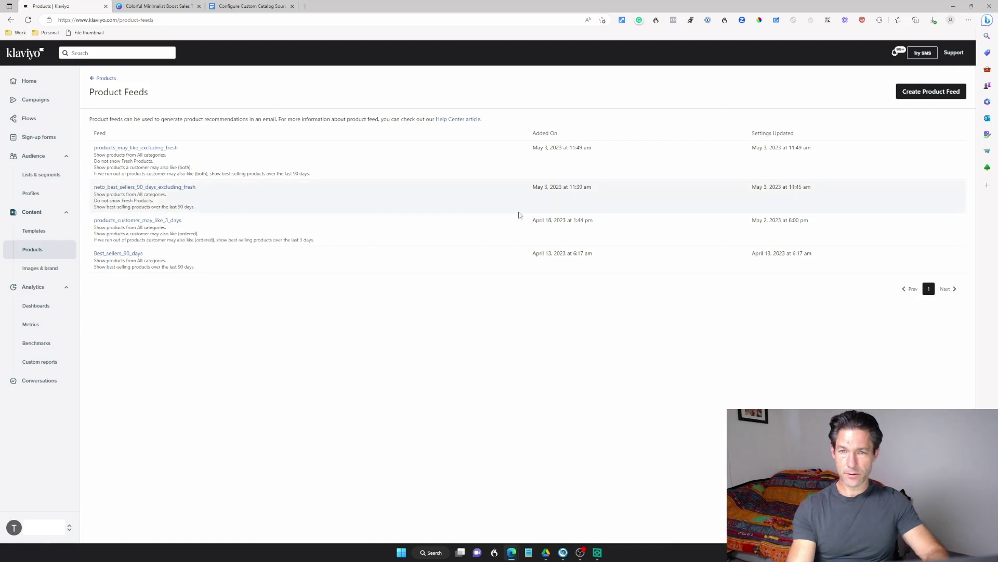
{"action": "left_click", "coordinate": [934, 92]}
{"action": "left_click", "coordinate": [229, 163]}
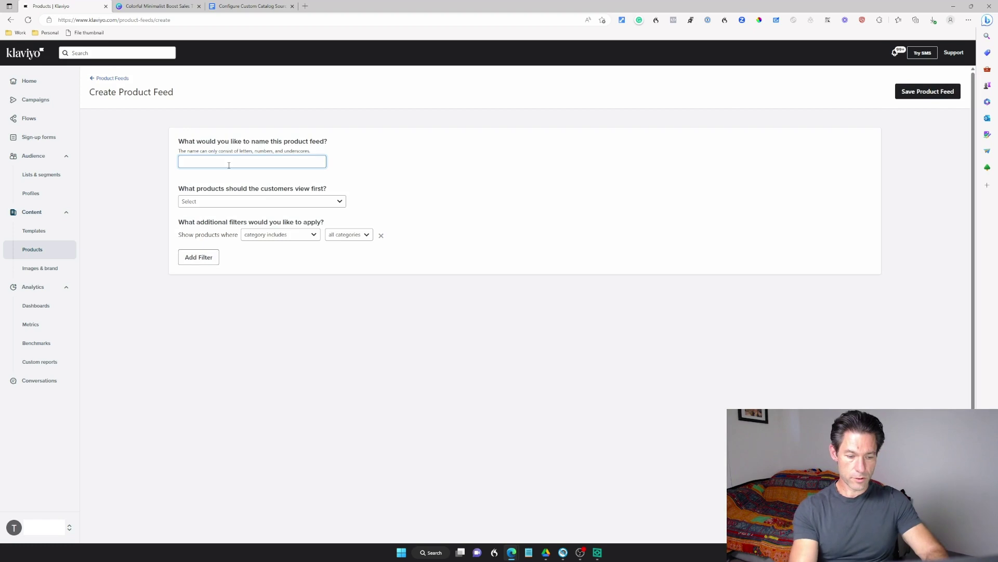
{"action": "type", "text": "products_best_sellers"}
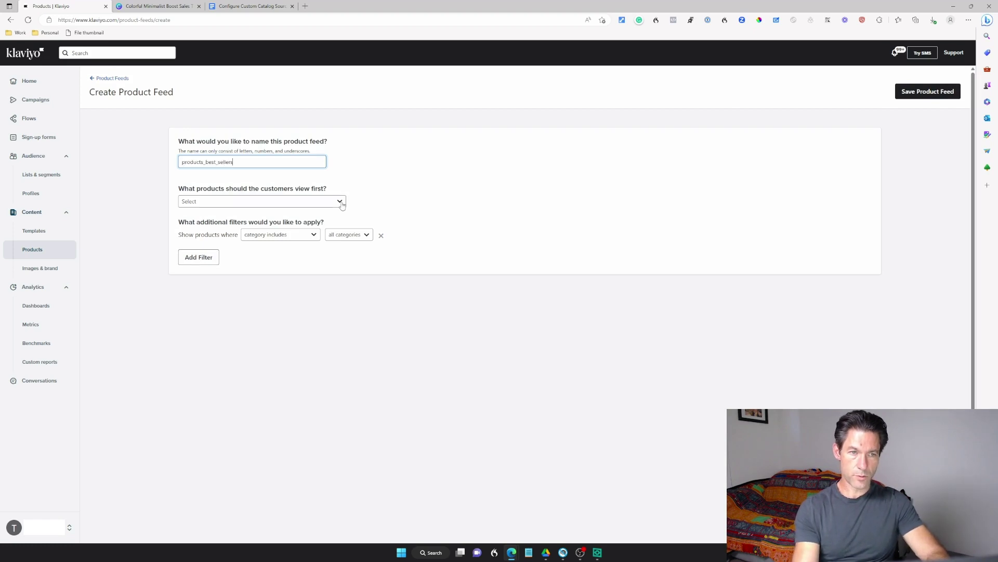
Step: Set the feed to show best-selling products over the last 90 days first, and check the category filter options
{"action": "left_click", "coordinate": [258, 204]}
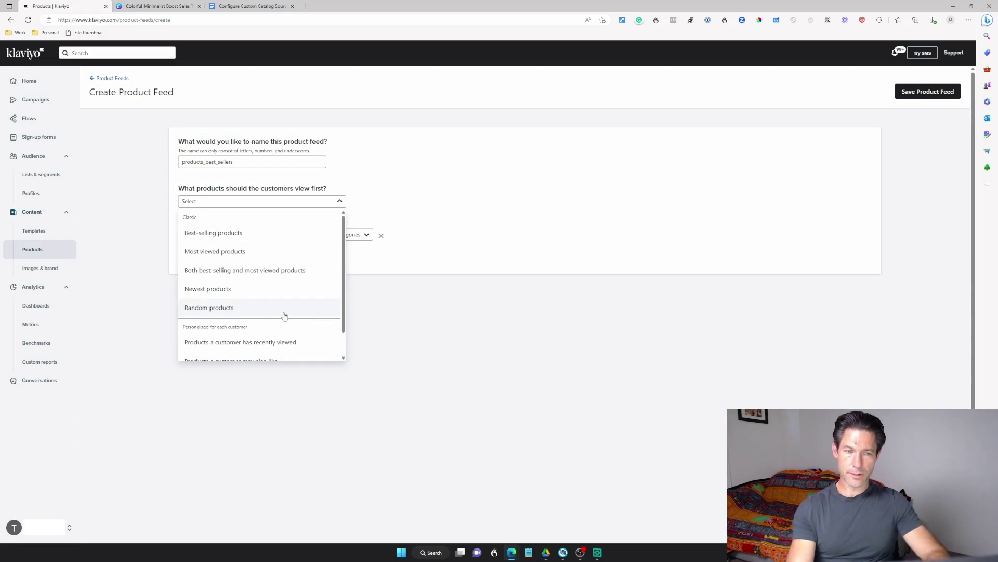
{"action": "scroll", "coordinate": [284, 314], "scroll_direction": "down", "scroll_amount": 1}
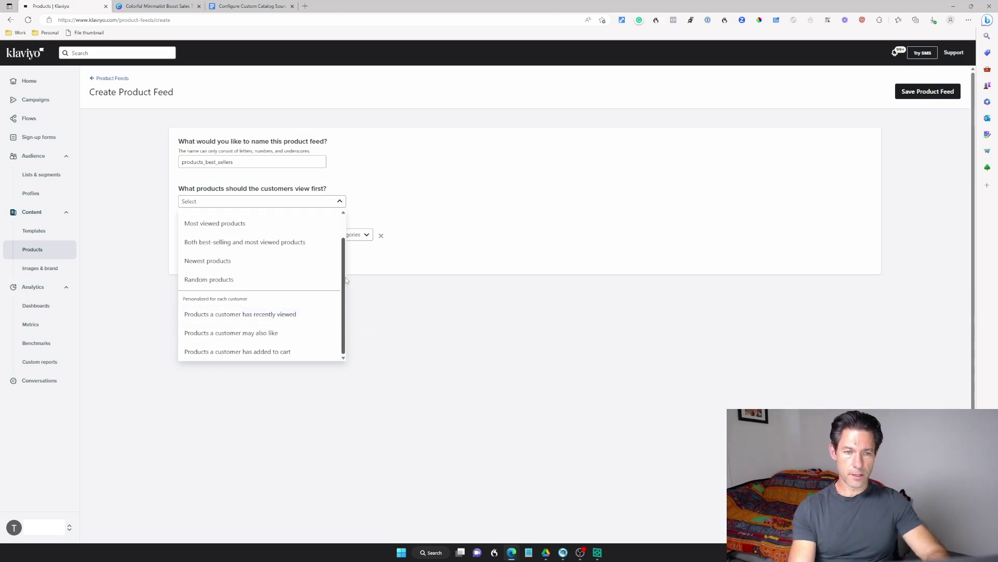
{"action": "scroll", "coordinate": [320, 226], "scroll_direction": "up", "scroll_amount": 1}
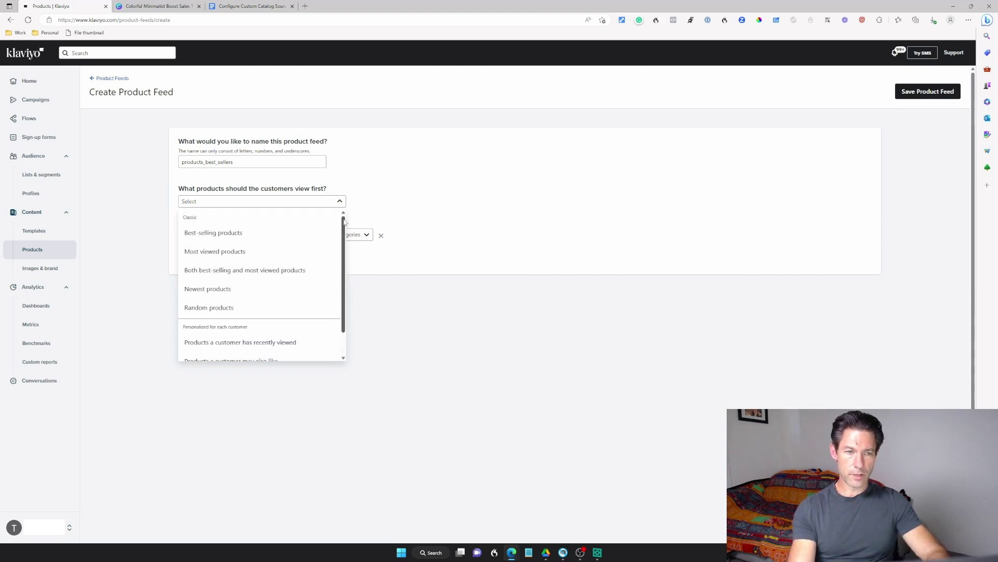
{"action": "left_click", "coordinate": [235, 233]}
{"action": "left_click", "coordinate": [414, 201]}
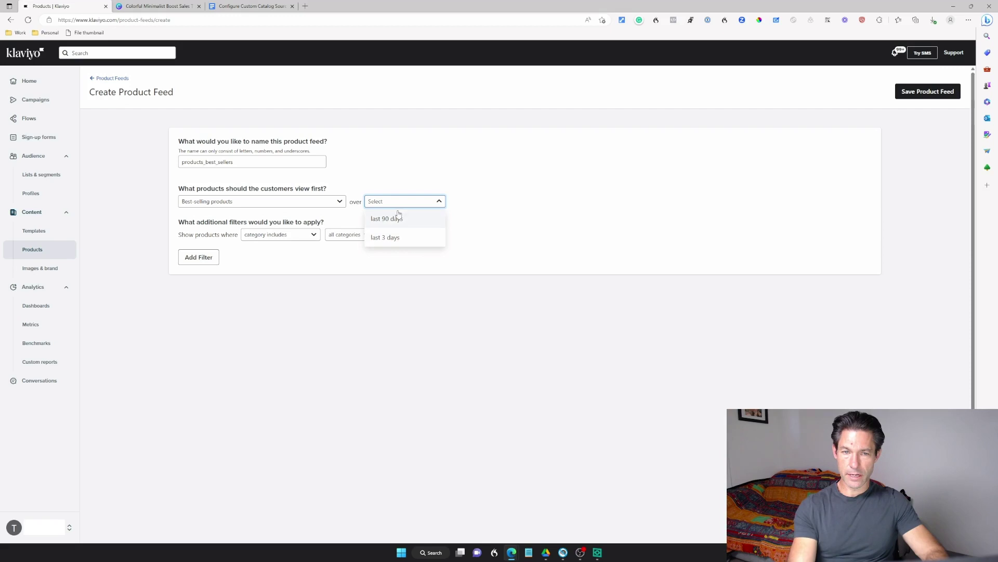
{"action": "left_click", "coordinate": [399, 216]}
{"action": "left_click", "coordinate": [309, 240]}
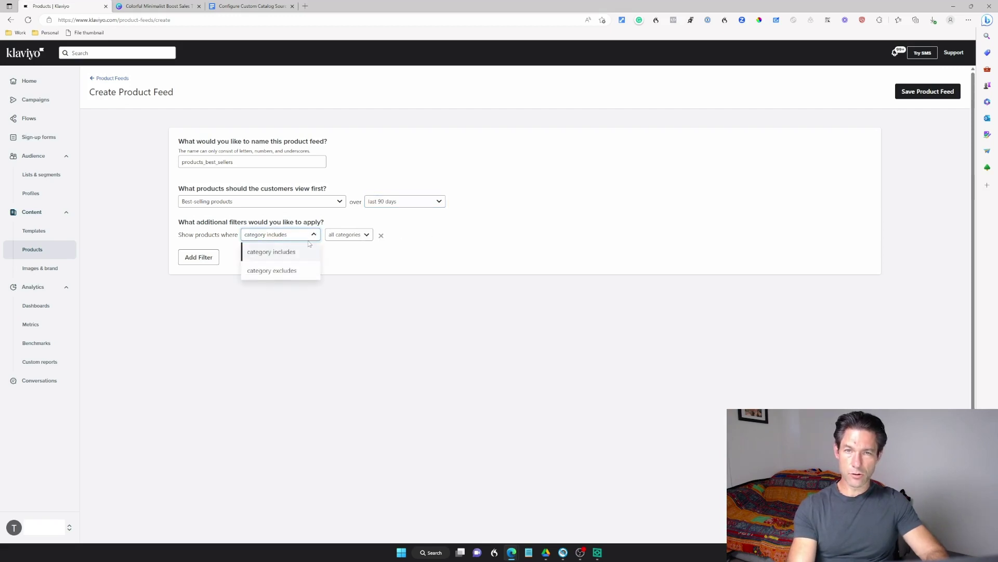
{"action": "left_click", "coordinate": [414, 266]}
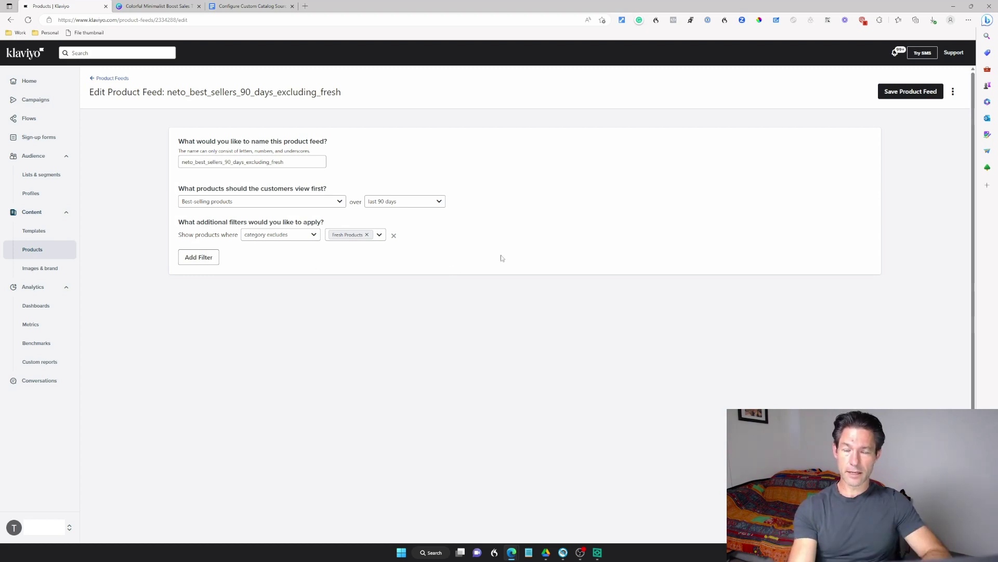
Step: Clear and reselect Fresh Products as the excluded category in the neto_best_sellers_90_days_excluding_fresh feed, and save the feed
{"action": "left_click", "coordinate": [366, 235]}
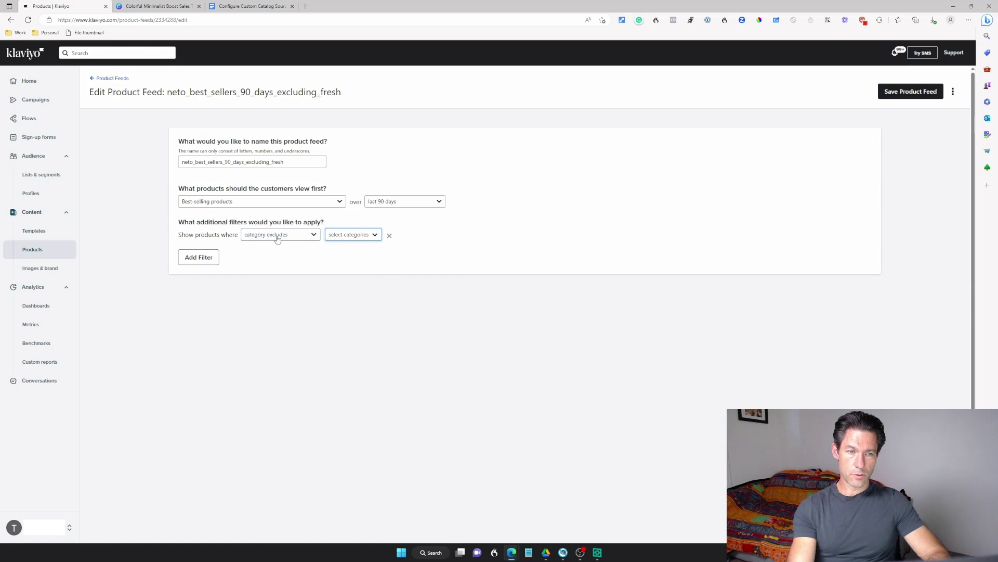
{"action": "left_click", "coordinate": [374, 237]}
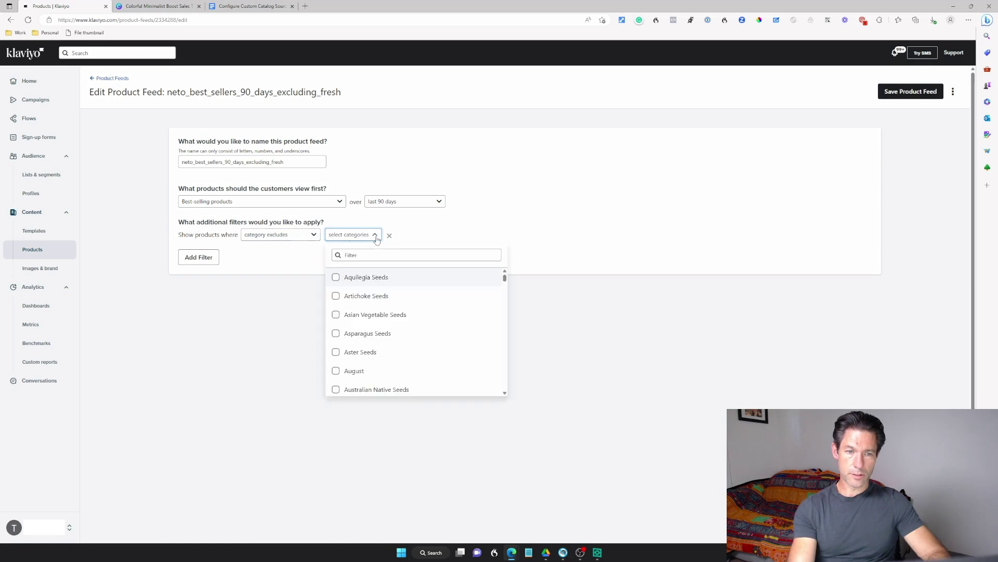
{"action": "type", "text": "fresh"}
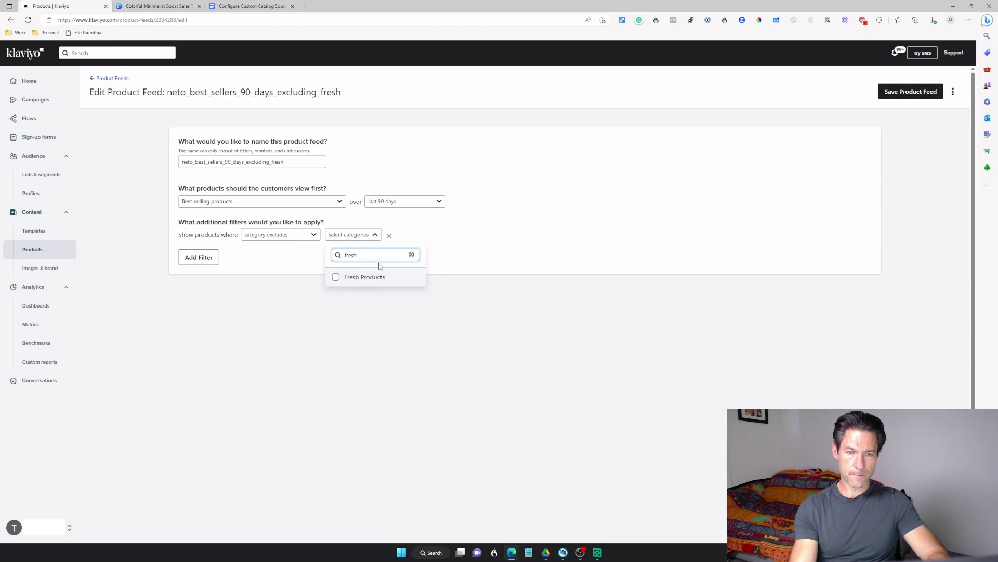
{"action": "left_click", "coordinate": [371, 278]}
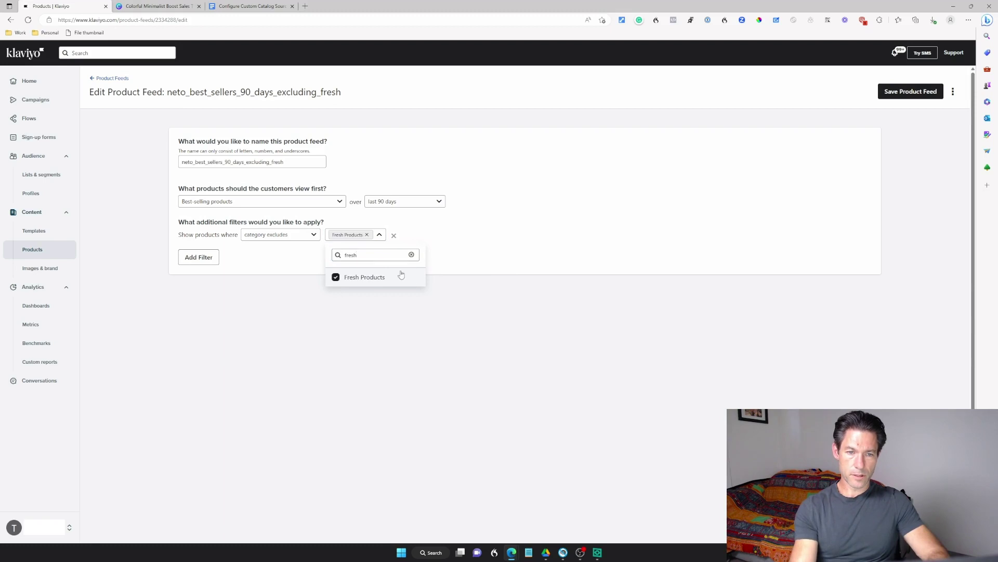
{"action": "left_click", "coordinate": [460, 288]}
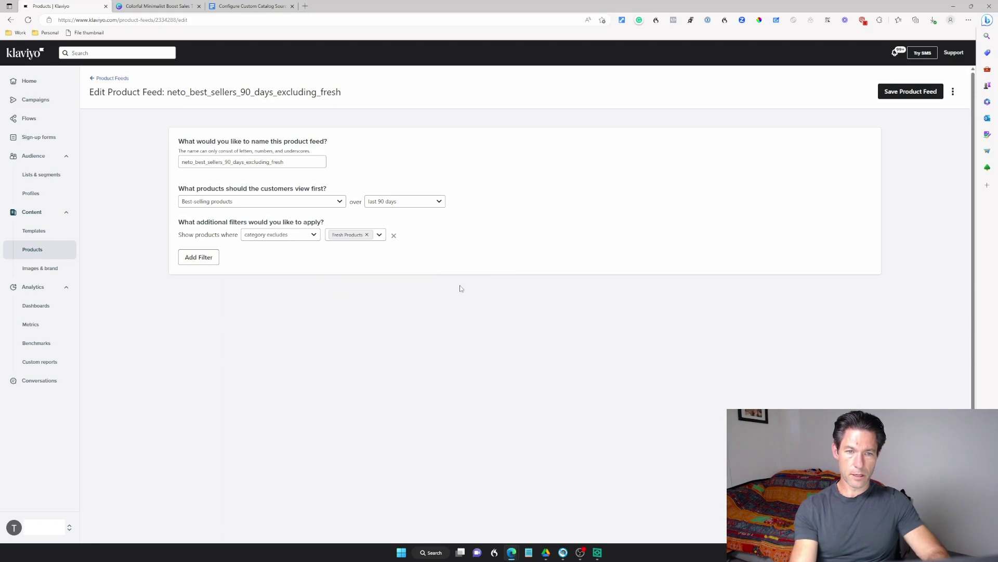
{"action": "left_click", "coordinate": [901, 92]}
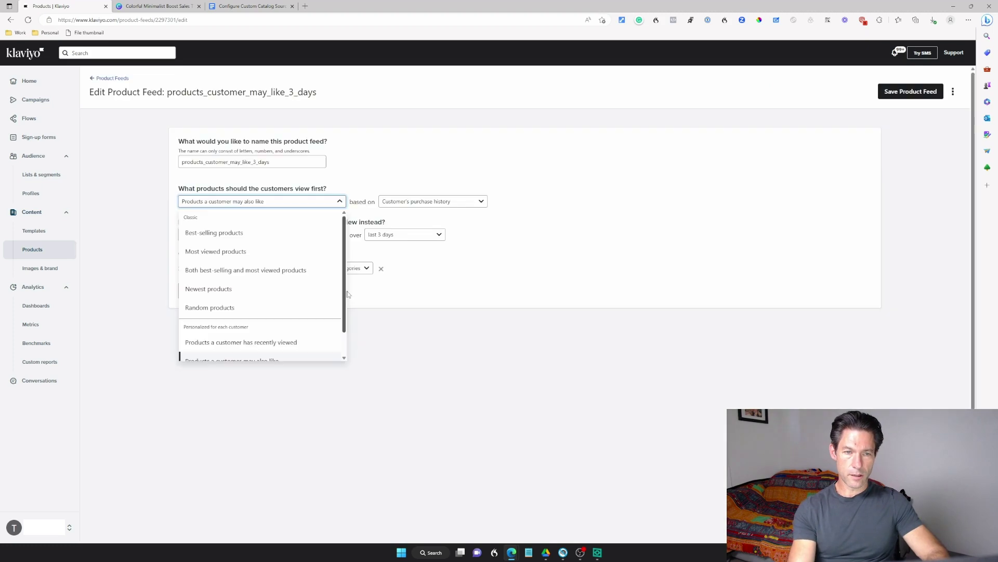
Step: Set the products_customer_may_like_3_days feed to show products a customer may also like, based on the customer's purchase history
{"action": "scroll", "coordinate": [238, 294], "scroll_direction": "down", "scroll_amount": 1}
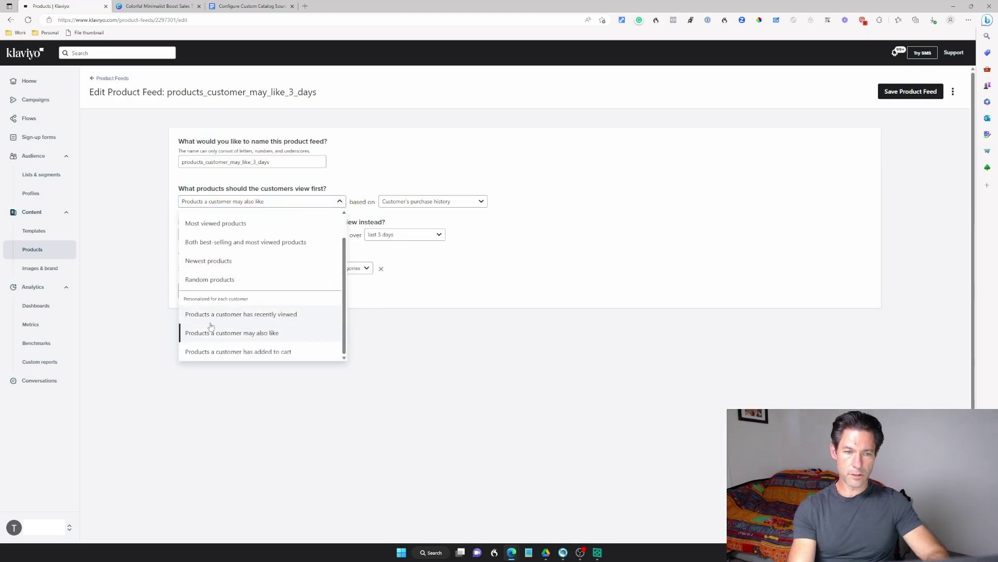
{"action": "left_click", "coordinate": [259, 333]}
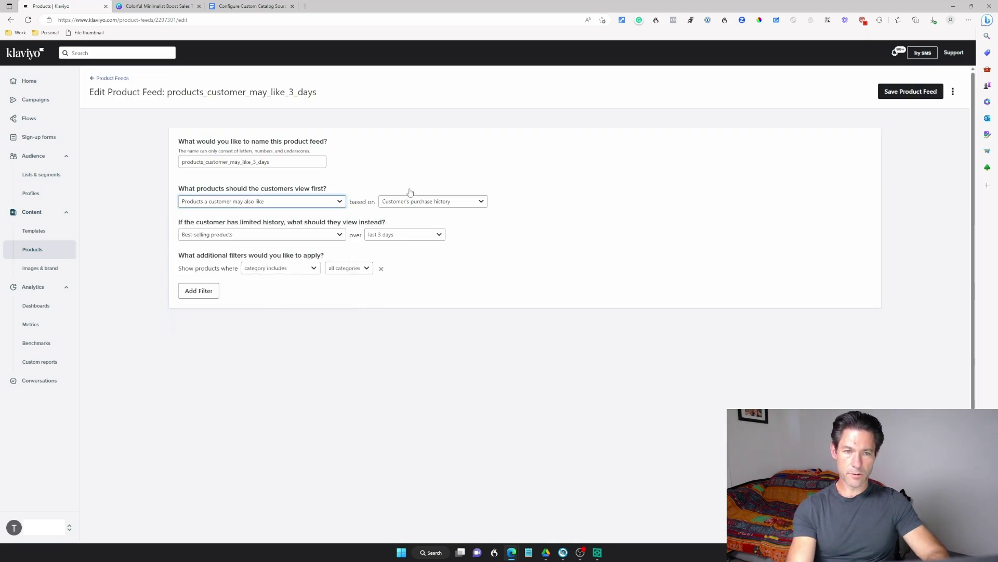
{"action": "left_click", "coordinate": [448, 207]}
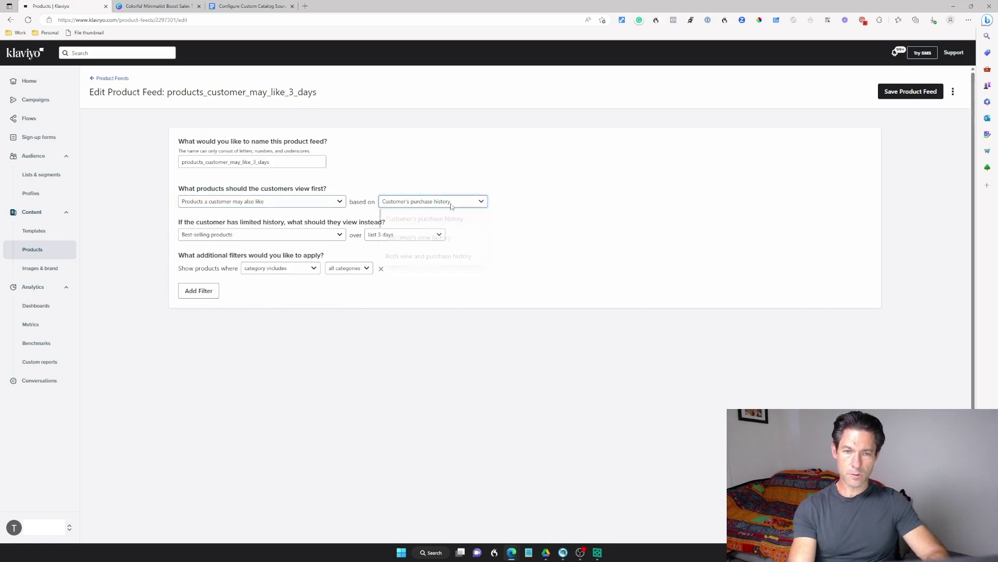
{"action": "left_click", "coordinate": [451, 206]}
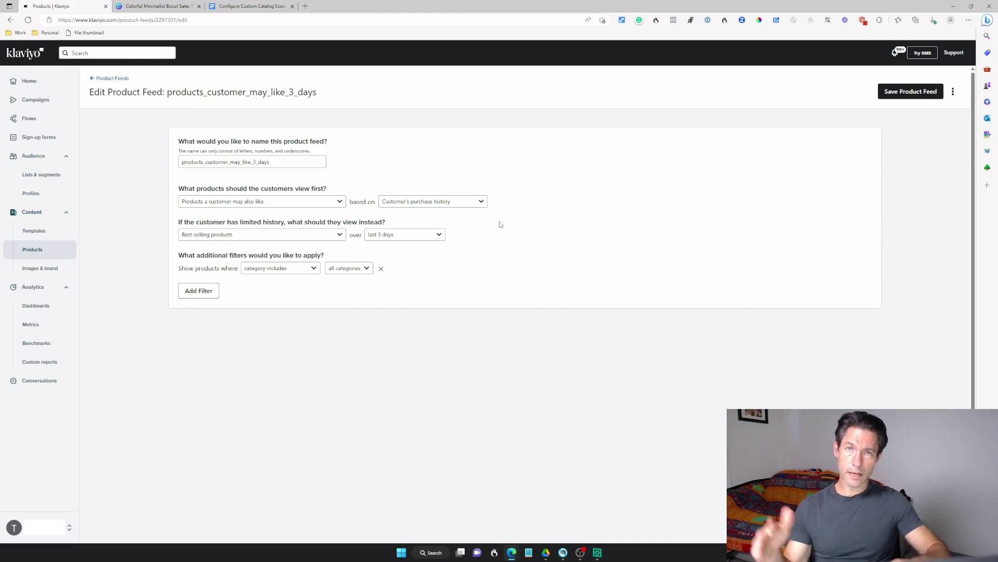
{"action": "left_click", "coordinate": [473, 206]}
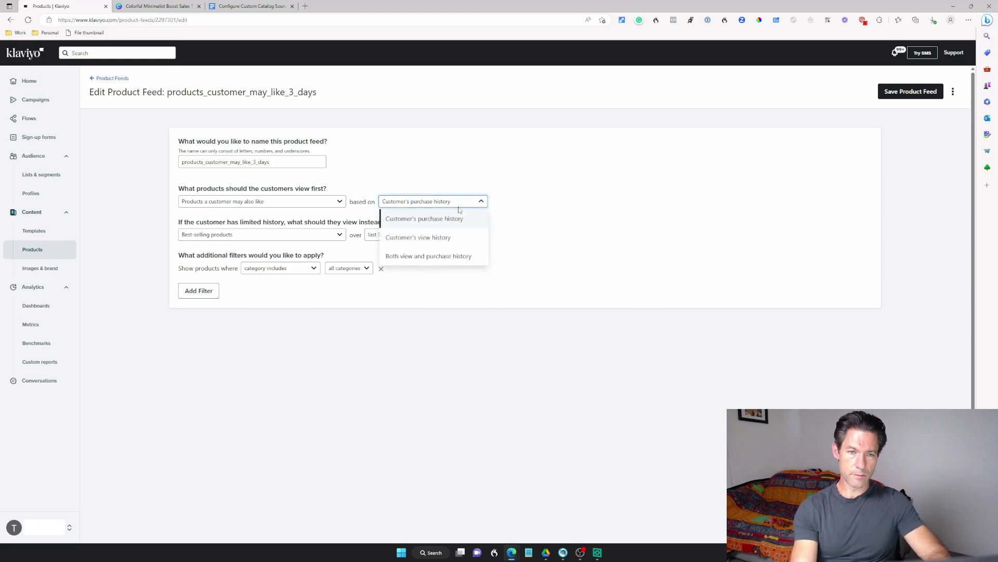
{"action": "left_click", "coordinate": [459, 220]}
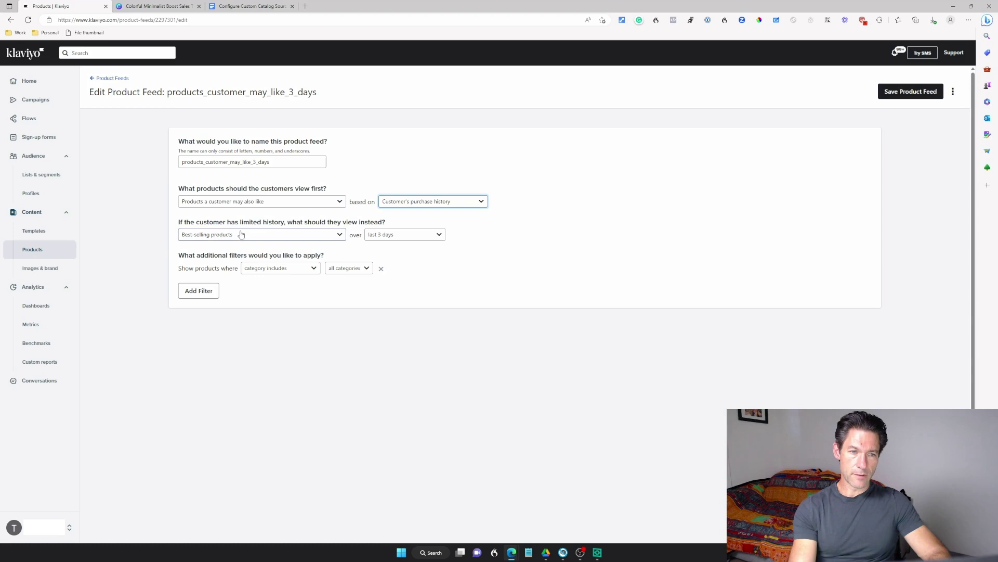
Step: Choose best-selling products over the last 3 days as the fallback for customers with limited history
{"action": "left_click", "coordinate": [299, 237]}
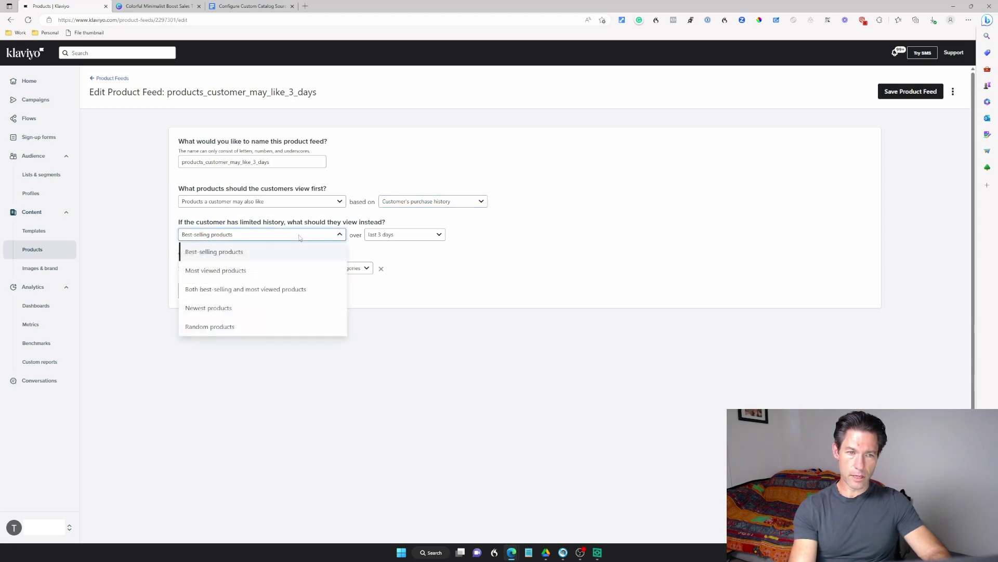
{"action": "left_click", "coordinate": [274, 259]}
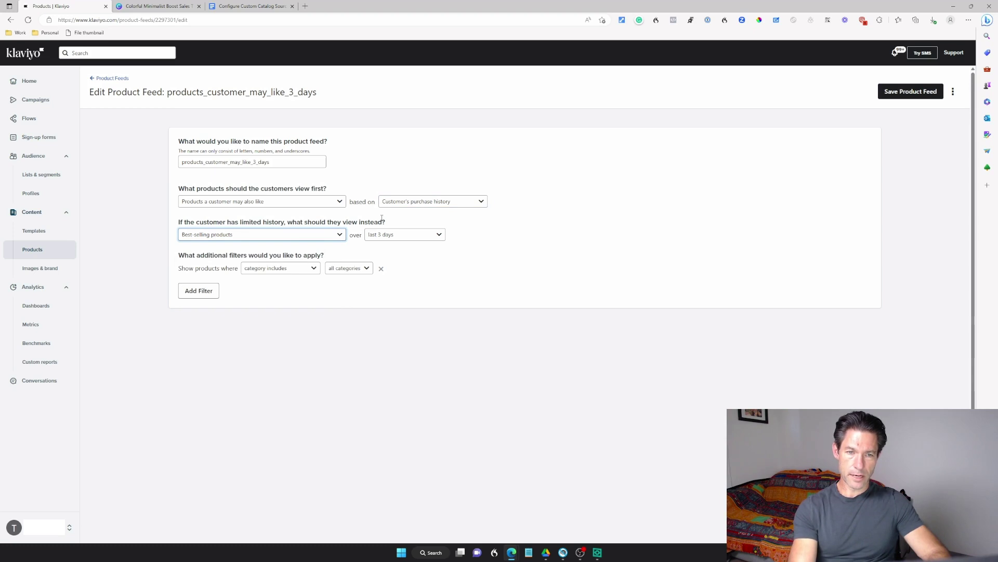
{"action": "left_click", "coordinate": [407, 236]}
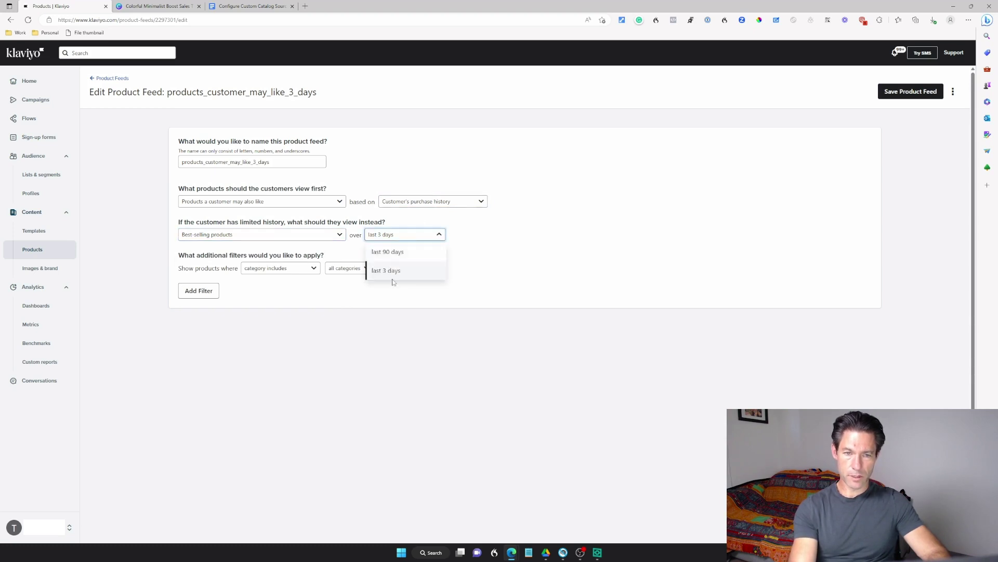
{"action": "left_click", "coordinate": [508, 246]}
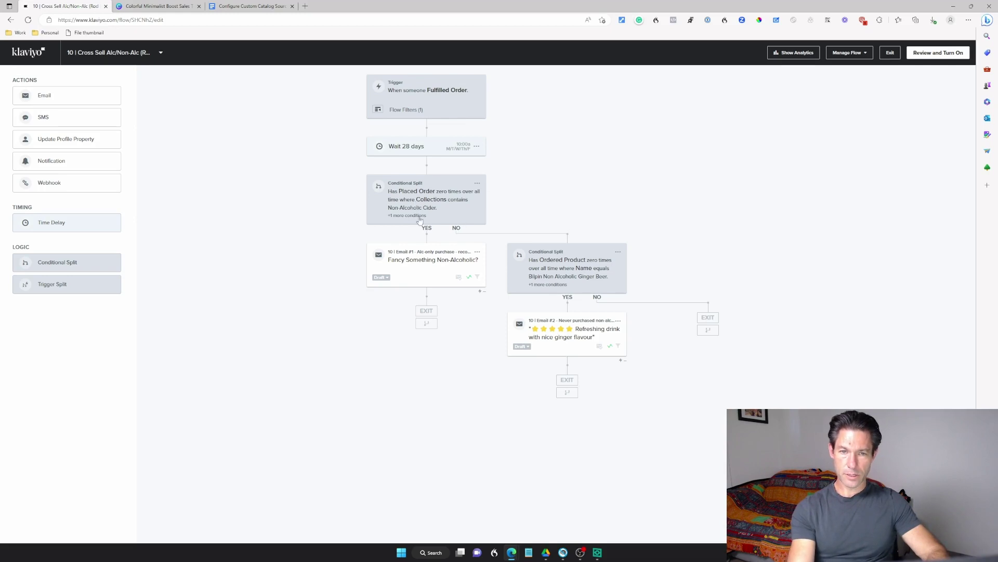
Step: Review the first conditional split's Placed Order conditions in the cross-sell flow, and open Email #1 on its YES branch
{"action": "left_click", "coordinate": [460, 213]}
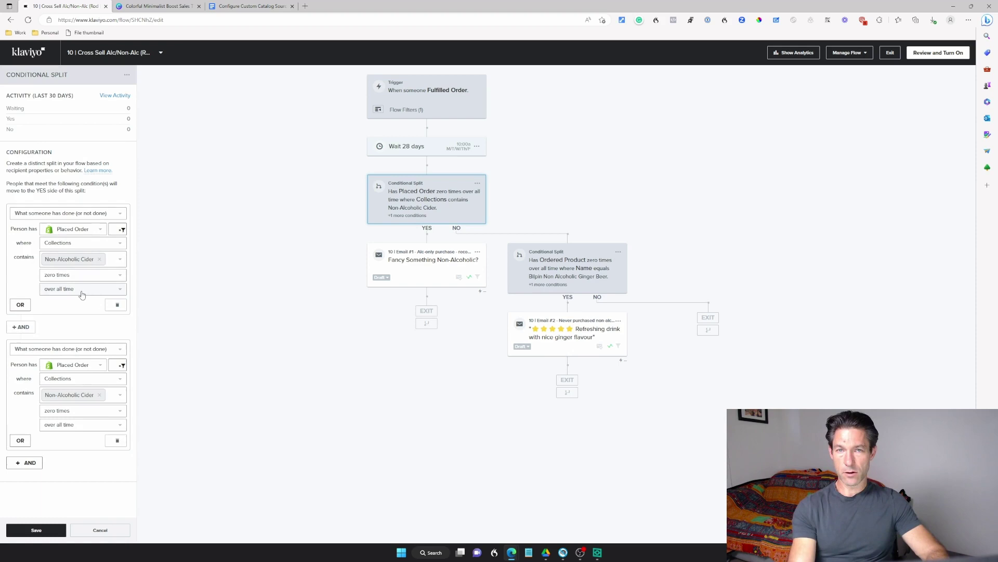
{"action": "left_click", "coordinate": [477, 251]}
{"action": "left_click", "coordinate": [492, 261]}
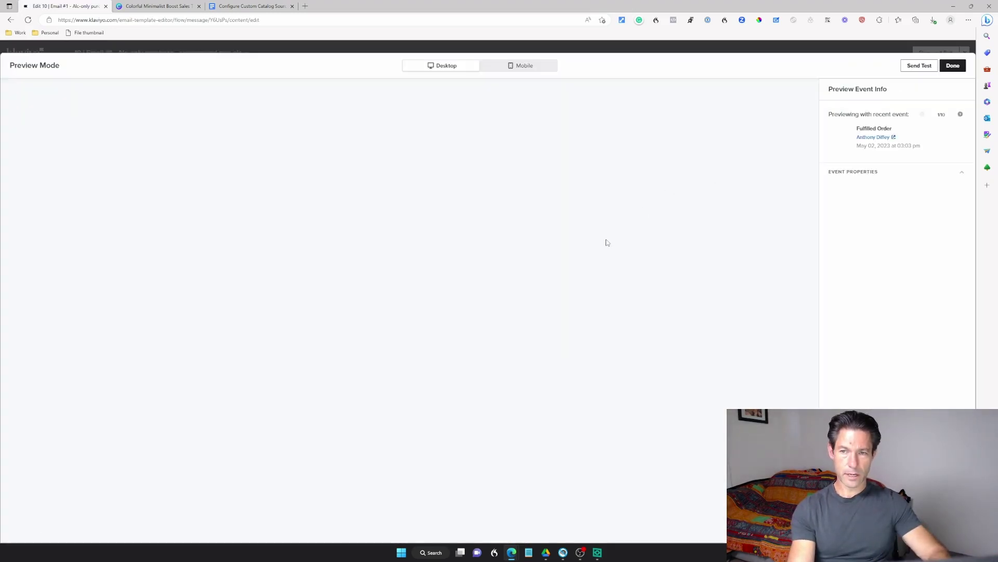
Step: Review the product recommendations in the Email #1 preview, and open the settings of the email's product block
{"action": "scroll", "coordinate": [416, 291], "scroll_direction": "down", "scroll_amount": 1}
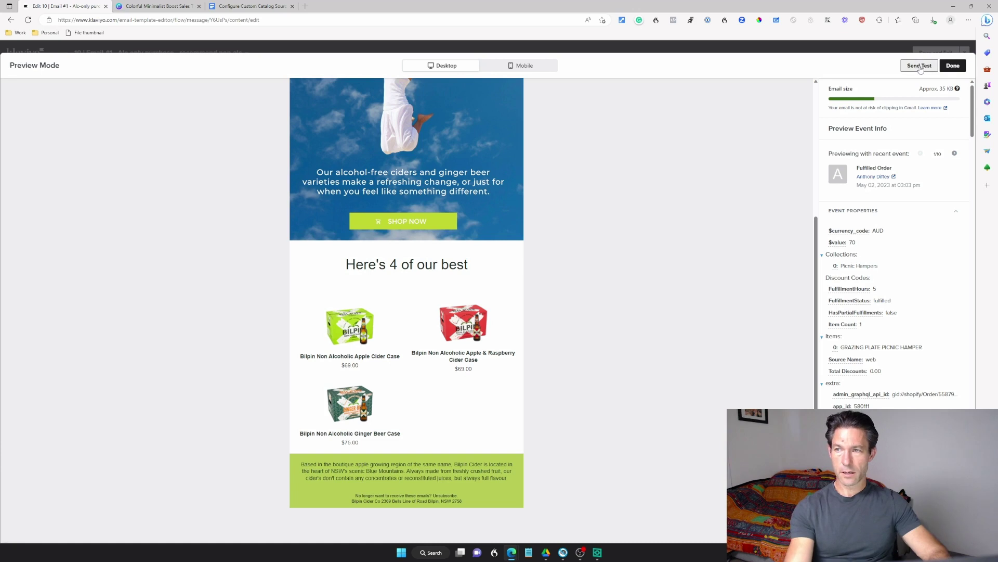
{"action": "left_click", "coordinate": [957, 66]}
{"action": "left_click", "coordinate": [662, 317]}
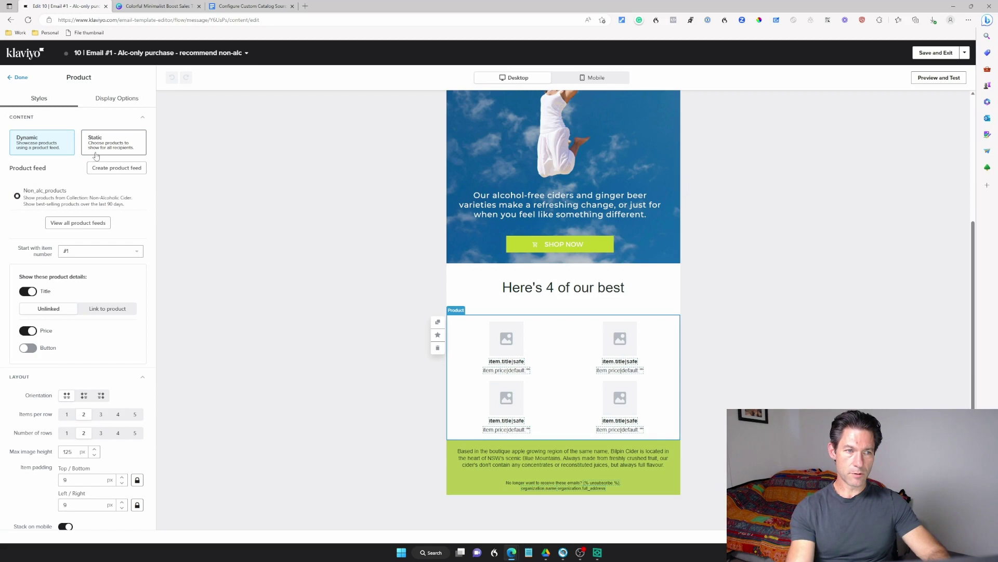
Step: Set up a new product feed named Alcoholic_products that shows best-selling products over the last 90 days
{"action": "left_click", "coordinate": [123, 169]}
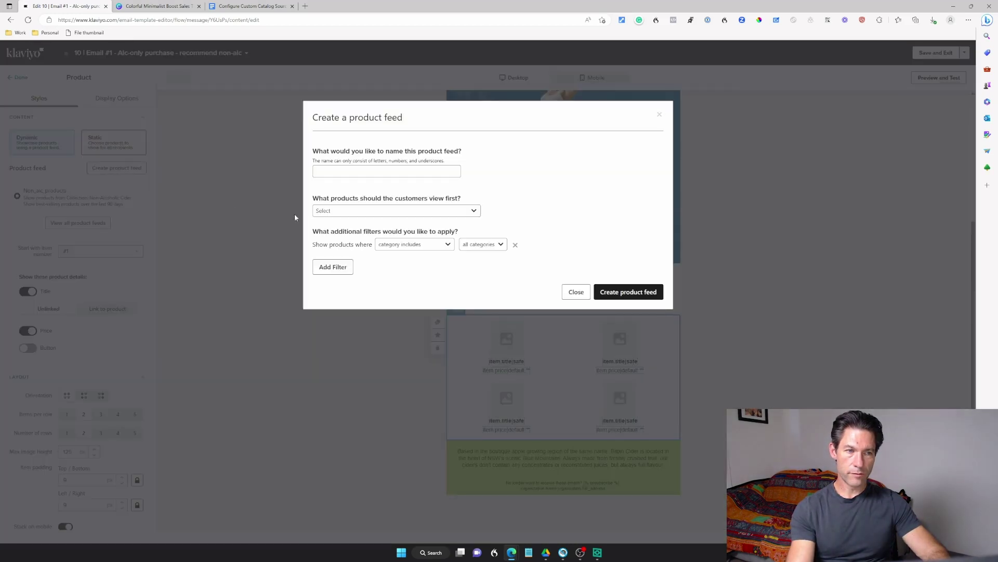
{"action": "left_click", "coordinate": [370, 174]}
{"action": "type", "text": "Alcoholic_products"}
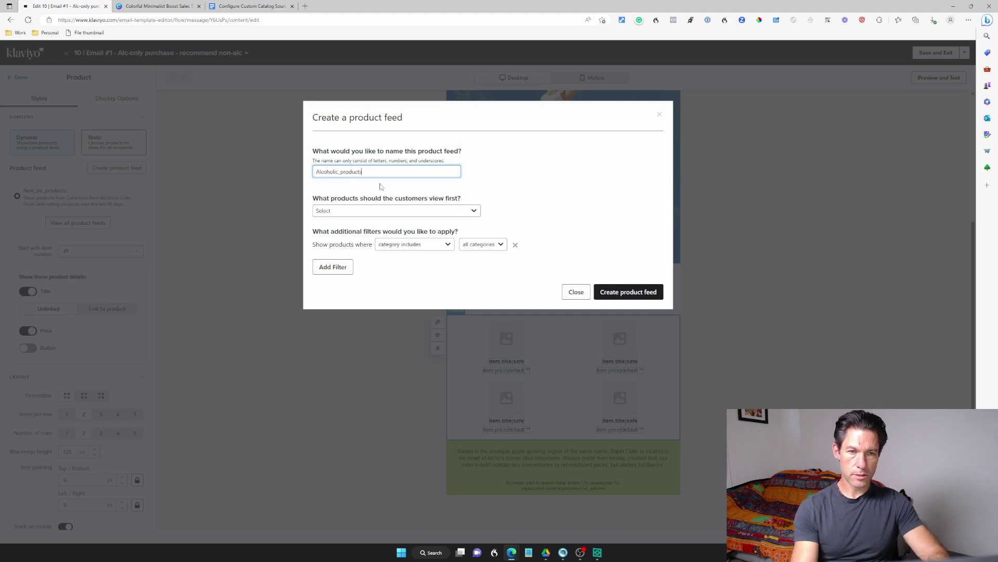
{"action": "left_click", "coordinate": [385, 215]}
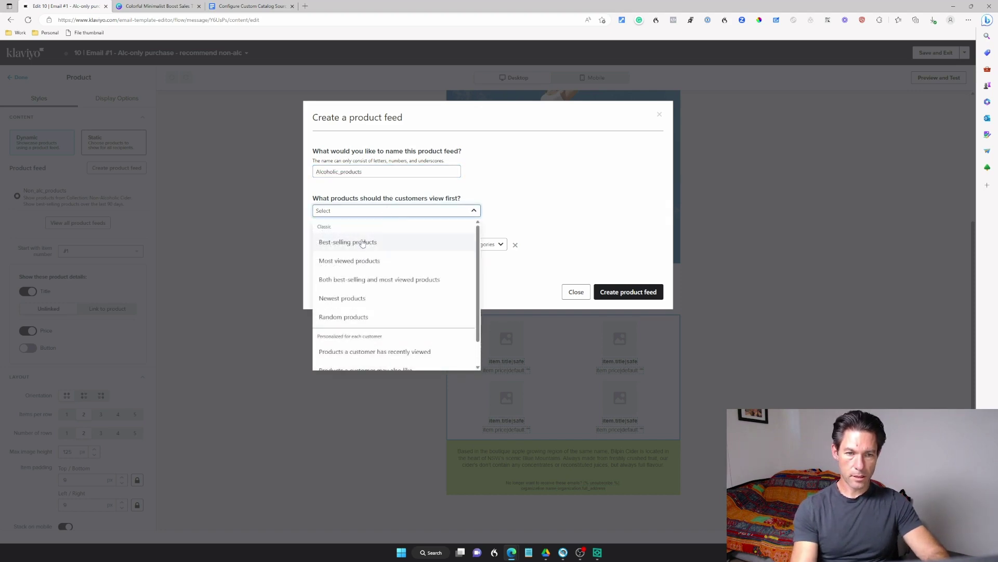
{"action": "left_click", "coordinate": [358, 240]}
{"action": "left_click", "coordinate": [549, 217]}
{"action": "left_click", "coordinate": [525, 229]}
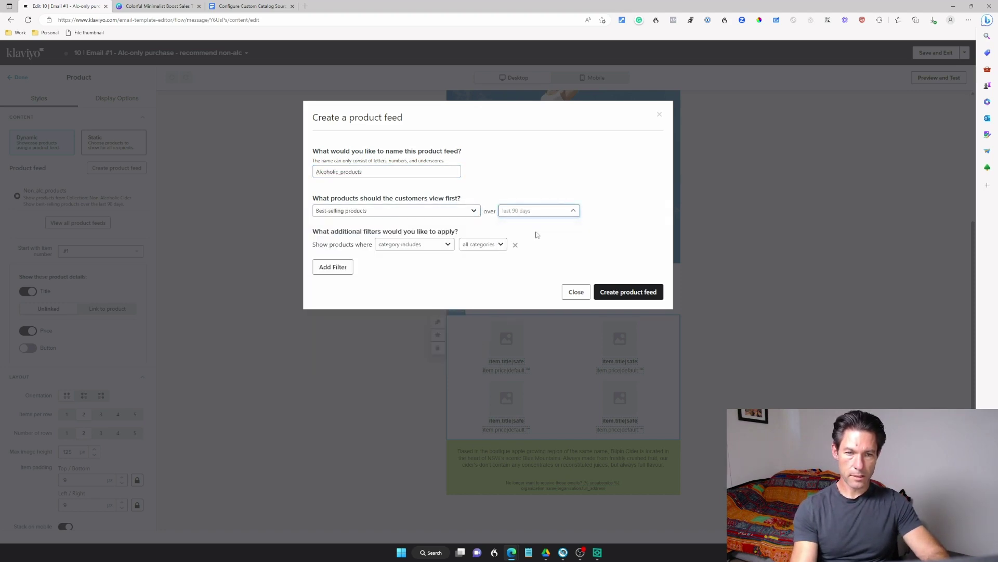
Step: Restrict the new feed to the category Collection: Alcoholic Cider, and create it for the product block
{"action": "left_click", "coordinate": [442, 249]}
{"action": "left_click", "coordinate": [435, 265]}
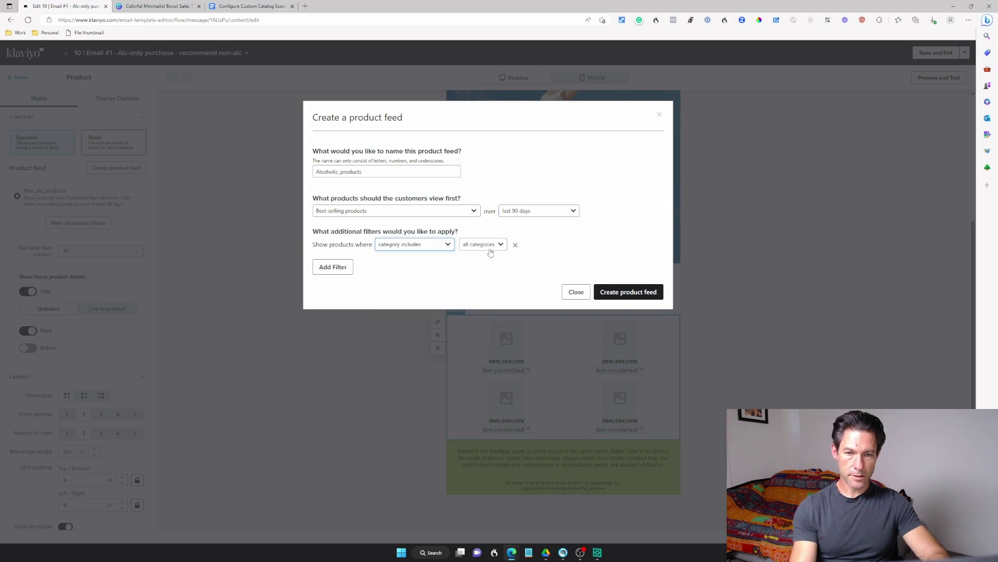
{"action": "left_click", "coordinate": [487, 252]}
{"action": "left_click", "coordinate": [474, 288]}
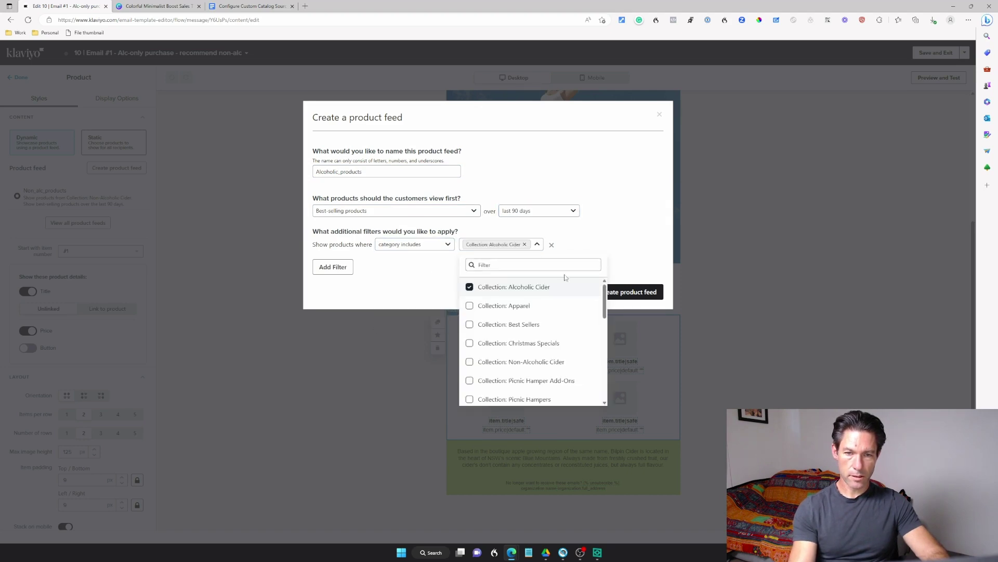
{"action": "left_click", "coordinate": [635, 292]}
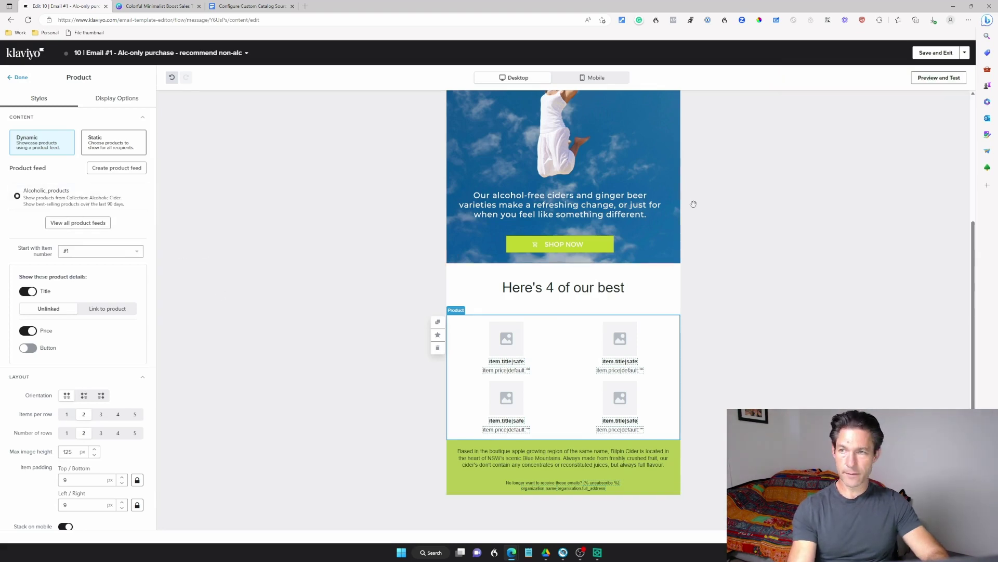
Step: Preview Email #1 with the Alcoholic_products feed, and save and exit the email
{"action": "left_click", "coordinate": [933, 79]}
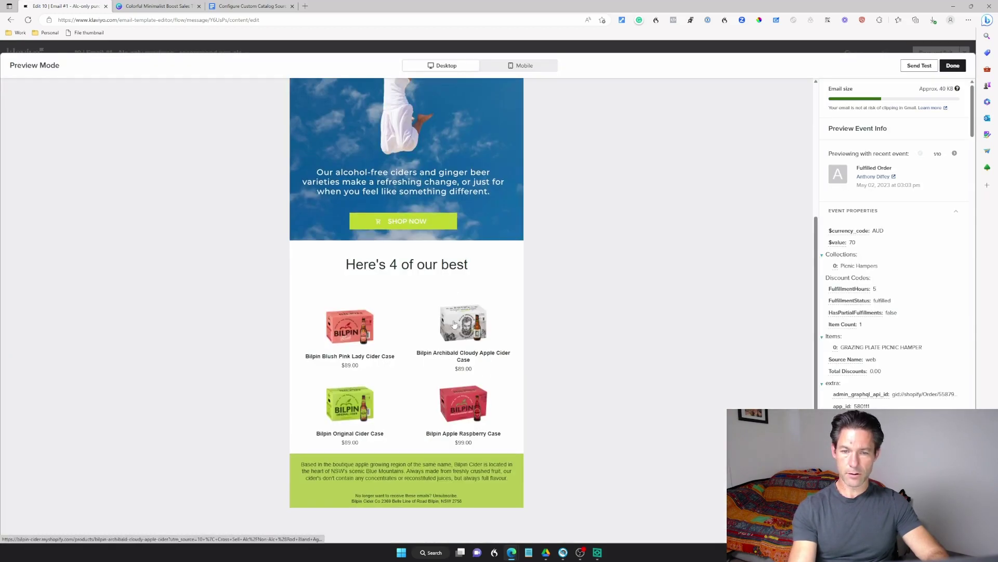
{"action": "left_click", "coordinate": [953, 65]}
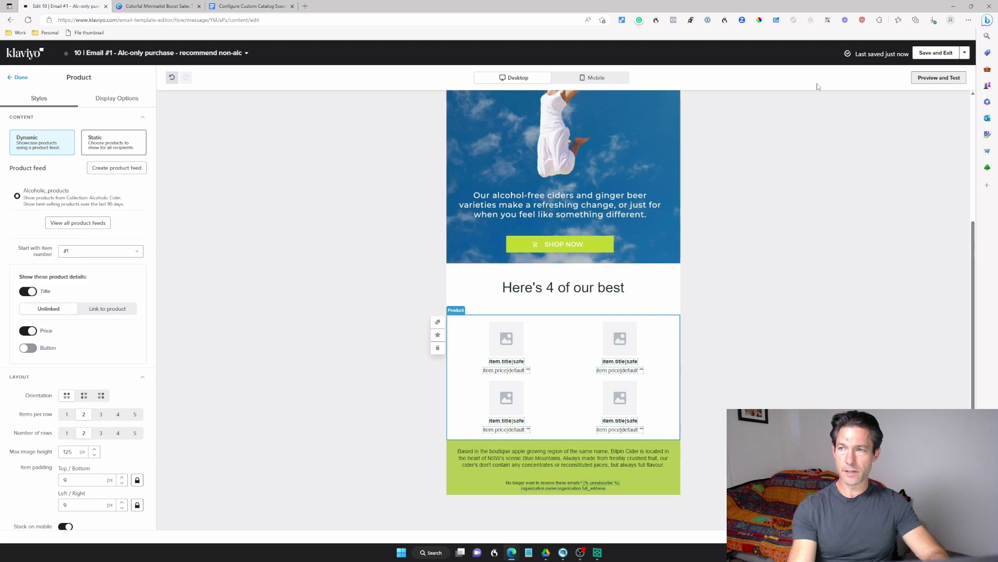
{"action": "left_click", "coordinate": [936, 53]}
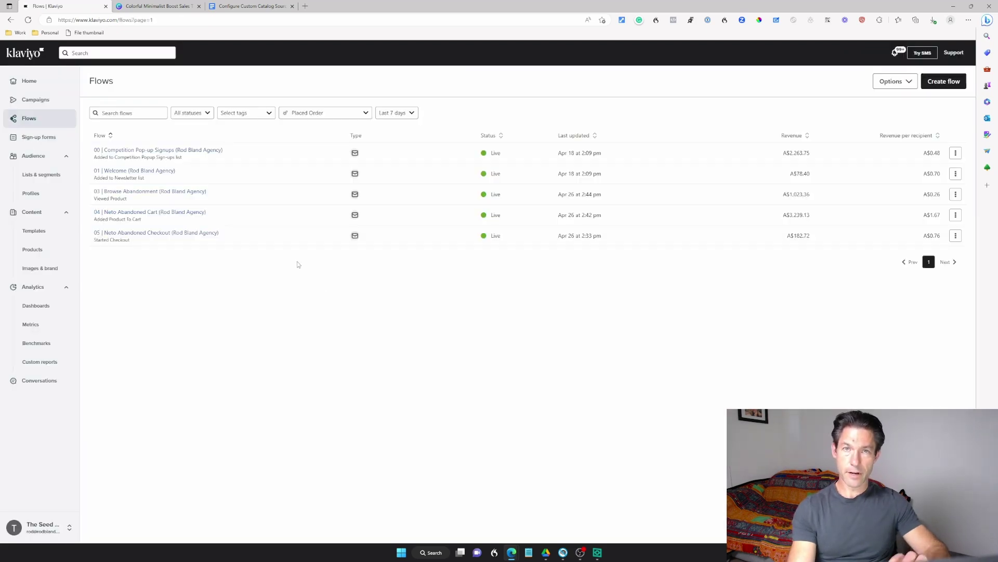
Step: Review the reminder email and trigger setup of the 03 | Browse Abandonment flow, and open Email #2 - Recommendation for editing
{"action": "left_click", "coordinate": [167, 193]}
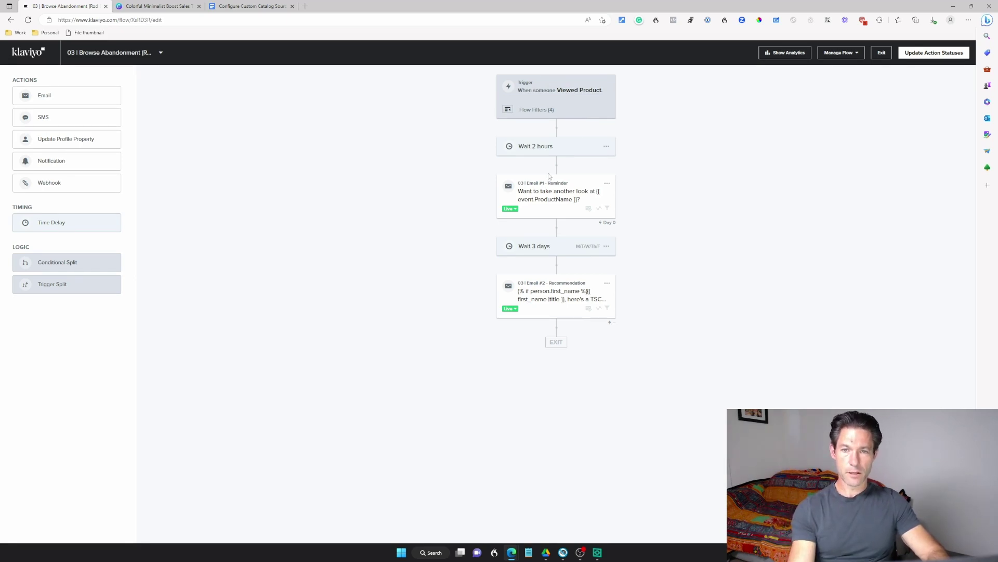
{"action": "left_click", "coordinate": [598, 197]}
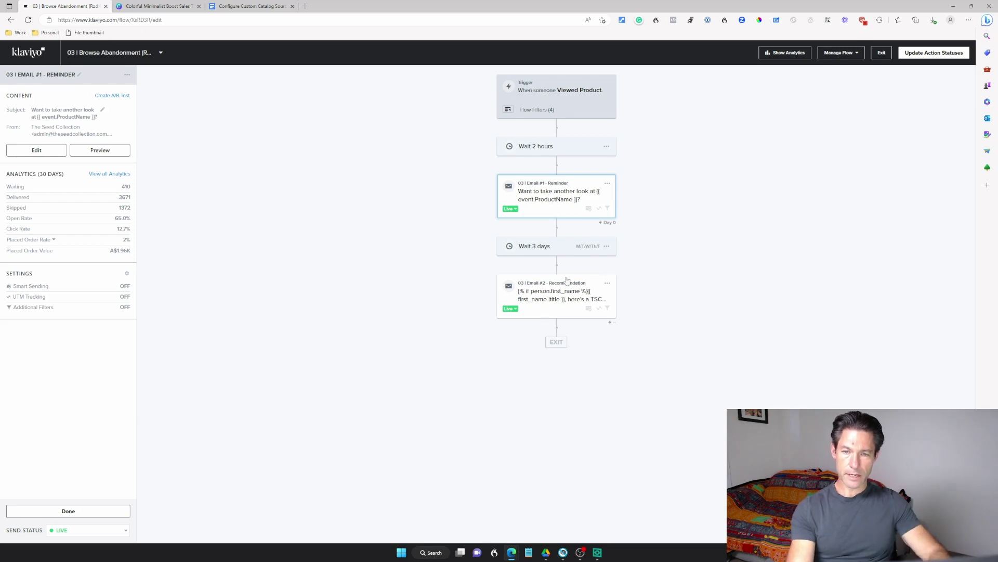
{"action": "left_click", "coordinate": [534, 113]}
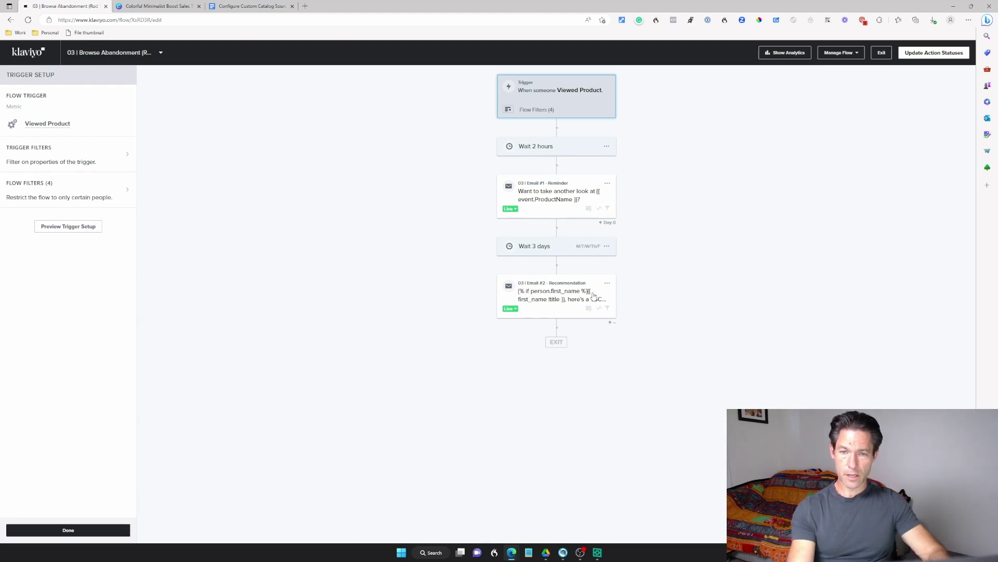
{"action": "left_click", "coordinate": [608, 284]}
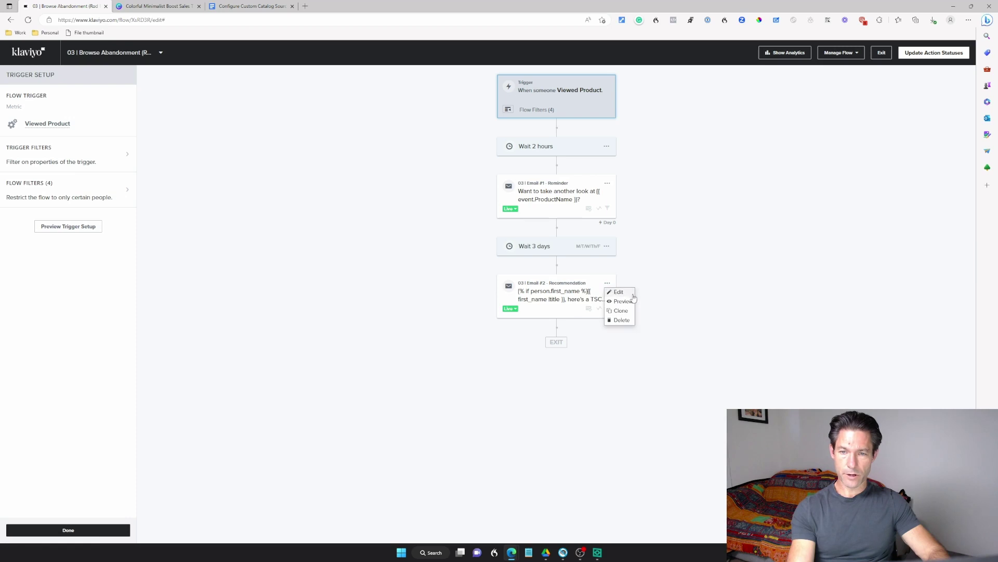
{"action": "left_click", "coordinate": [629, 293]}
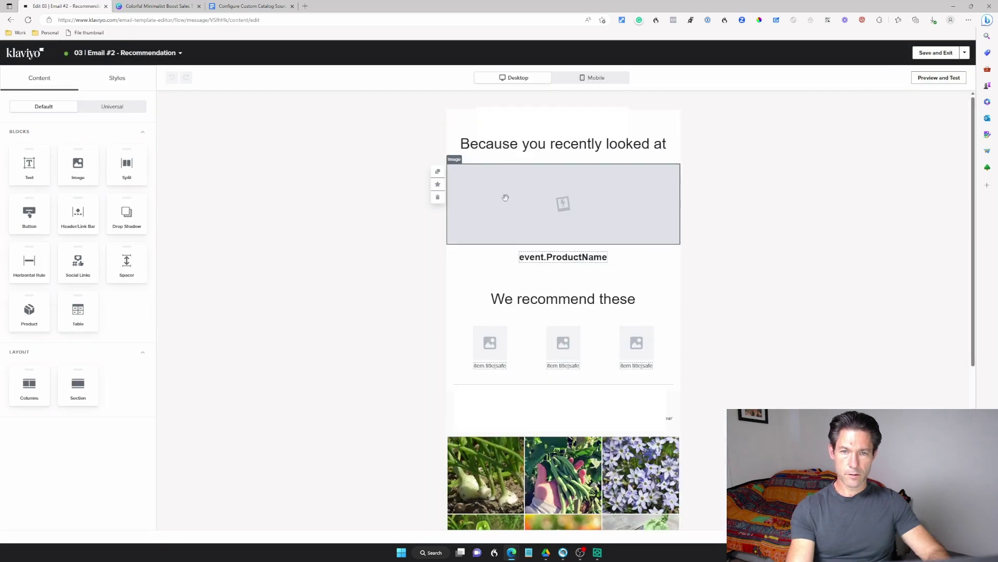
Step: Examine the dynamic image and product feed settings in the recommendation email, and preview the email
{"action": "left_click", "coordinate": [509, 207]}
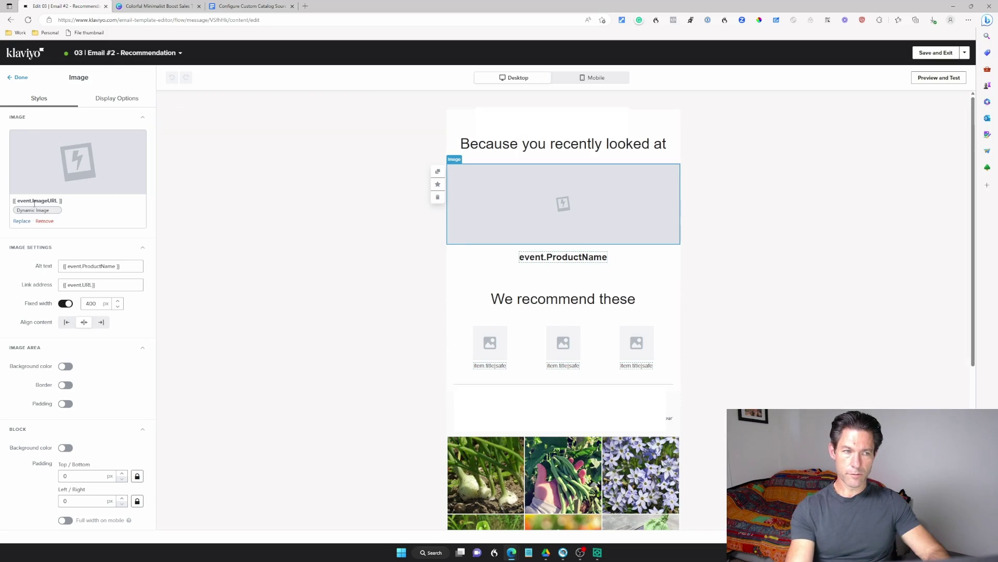
{"action": "left_click", "coordinate": [510, 355]}
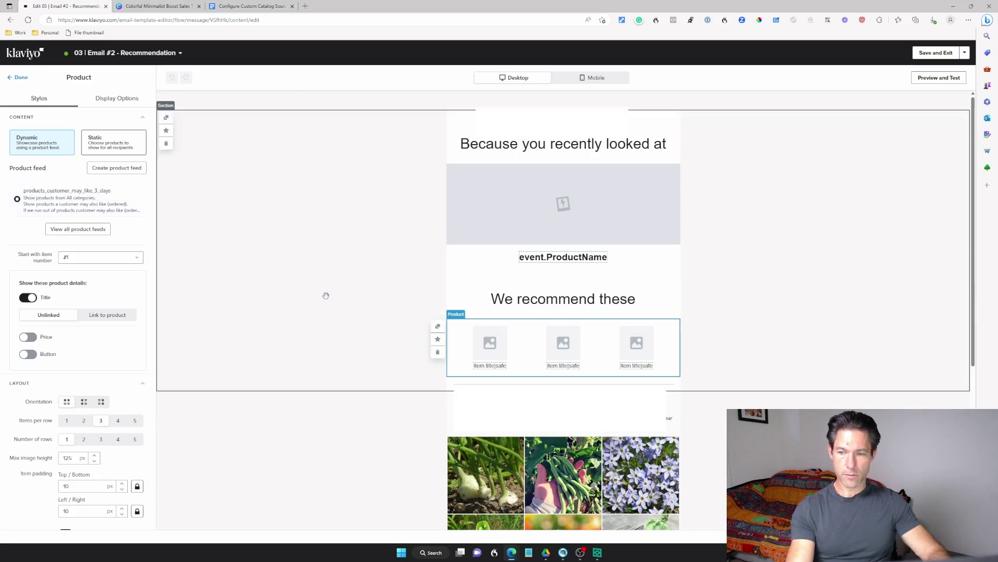
{"action": "left_click", "coordinate": [939, 77]}
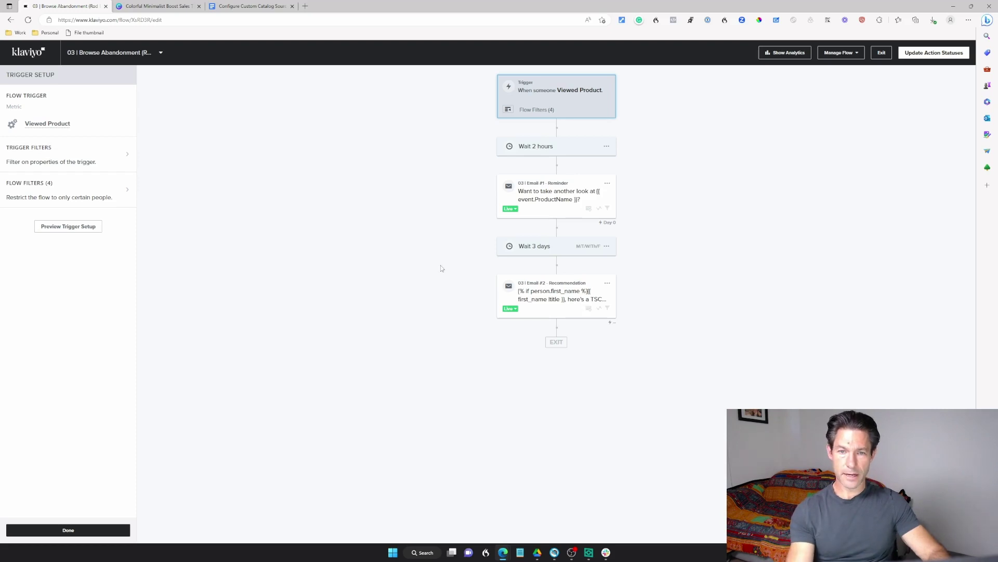
Step: Add a conditional split between the 3-day wait and Email #2, based on properties about someone
{"action": "left_click", "coordinate": [330, 268]}
{"action": "left_click_drag", "start_coordinate": [57, 263], "coordinate": [538, 292]}
{"action": "left_click", "coordinate": [42, 214]}
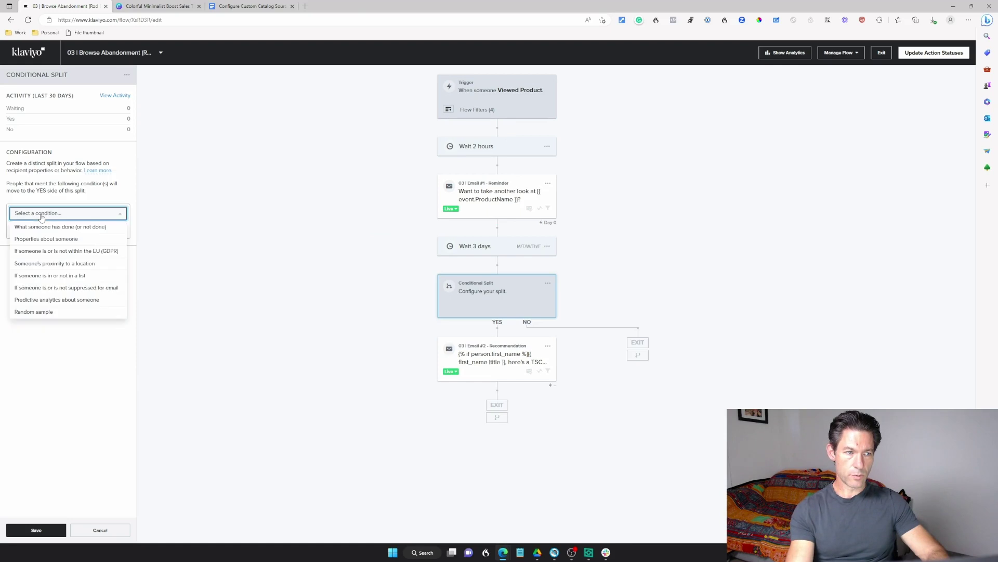
{"action": "left_click", "coordinate": [46, 239]}
Step: Set the split's condition to State / Region equals Western Australia
{"action": "left_click", "coordinate": [41, 229]}
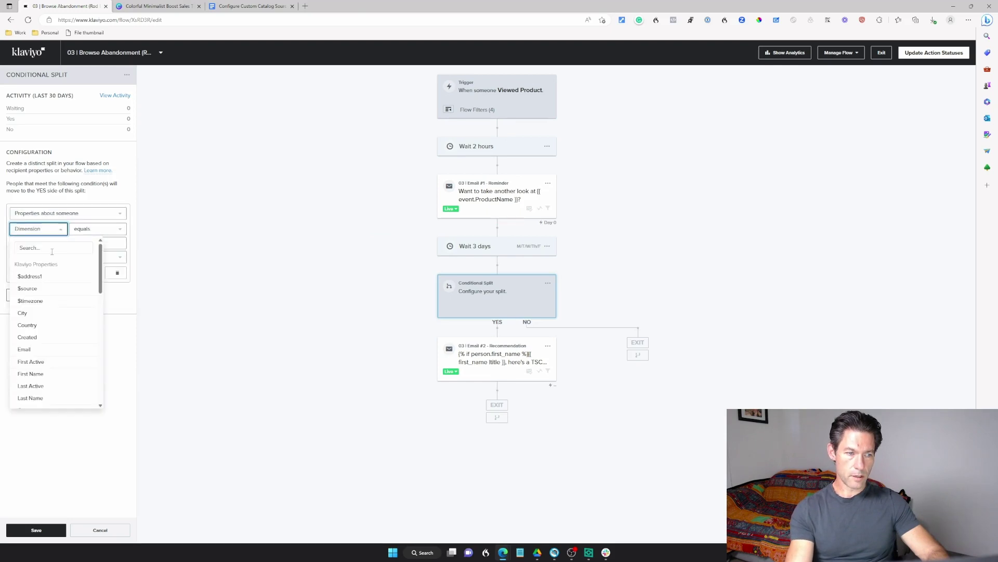
{"action": "left_click", "coordinate": [51, 249]}
{"action": "type", "text": "st"}
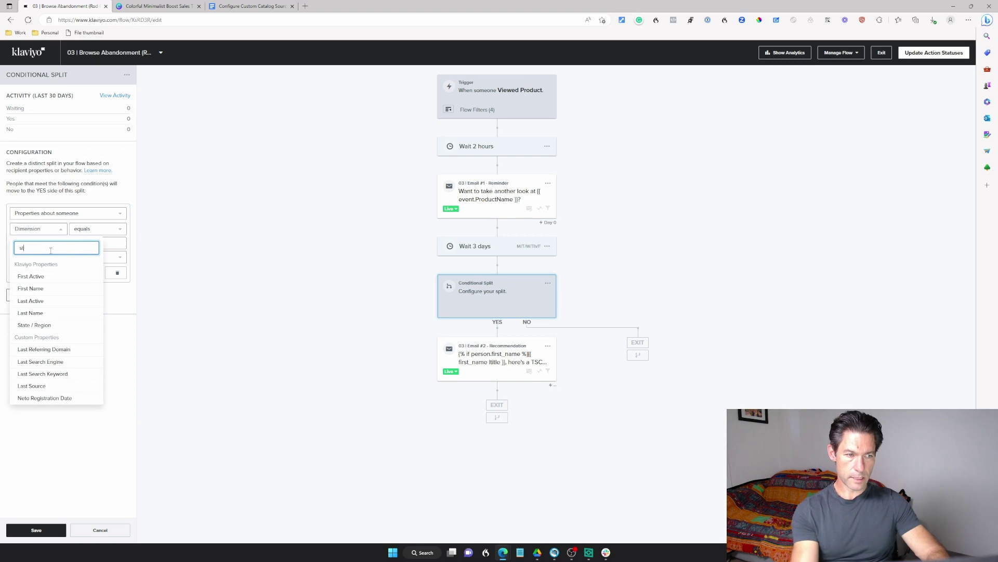
{"action": "left_click", "coordinate": [45, 283]}
{"action": "left_click", "coordinate": [94, 230]}
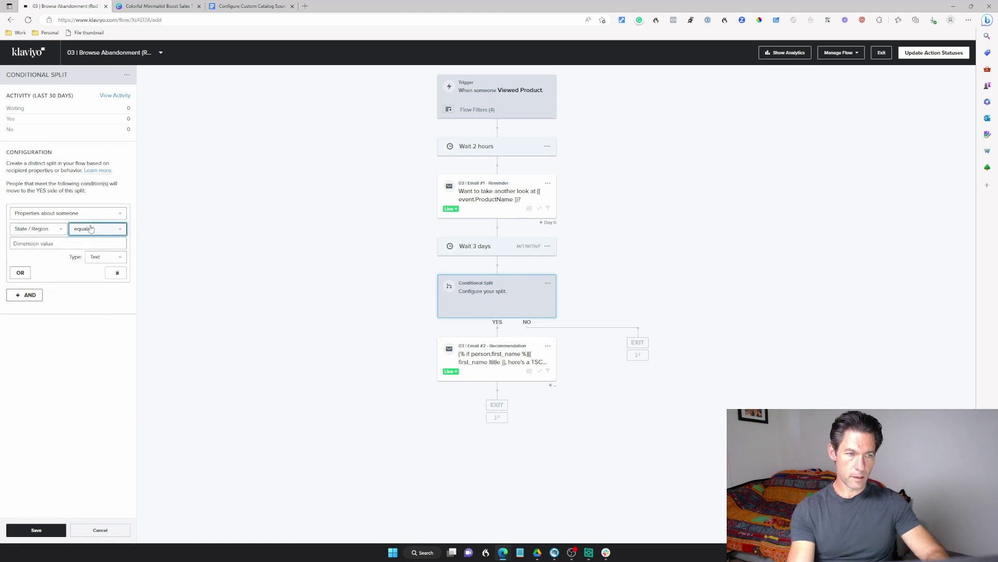
{"action": "left_click", "coordinate": [87, 260]}
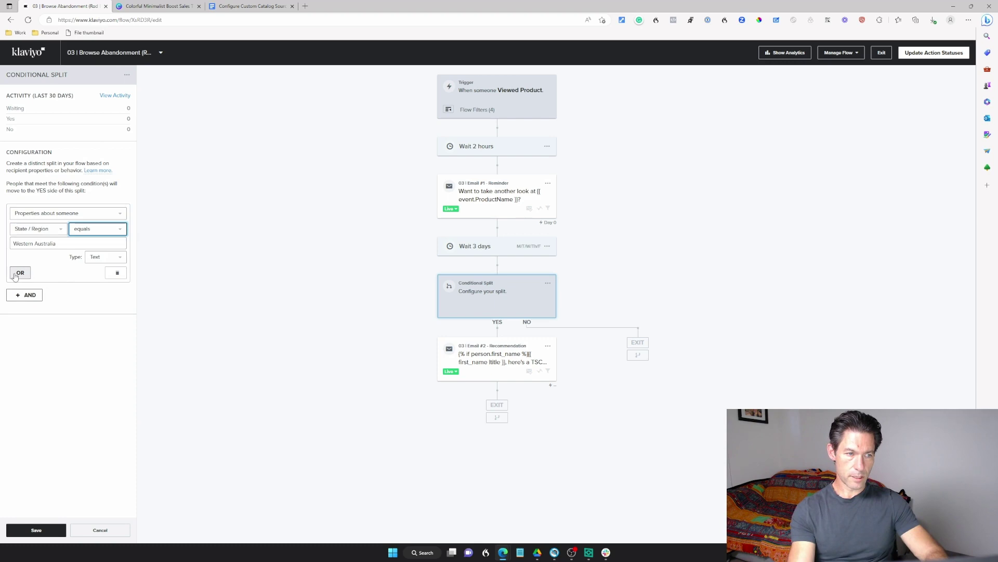
Step: Add an OR condition to the split for people whose State / Region equals WA
{"action": "left_click", "coordinate": [19, 273]}
{"action": "left_click", "coordinate": [50, 308]}
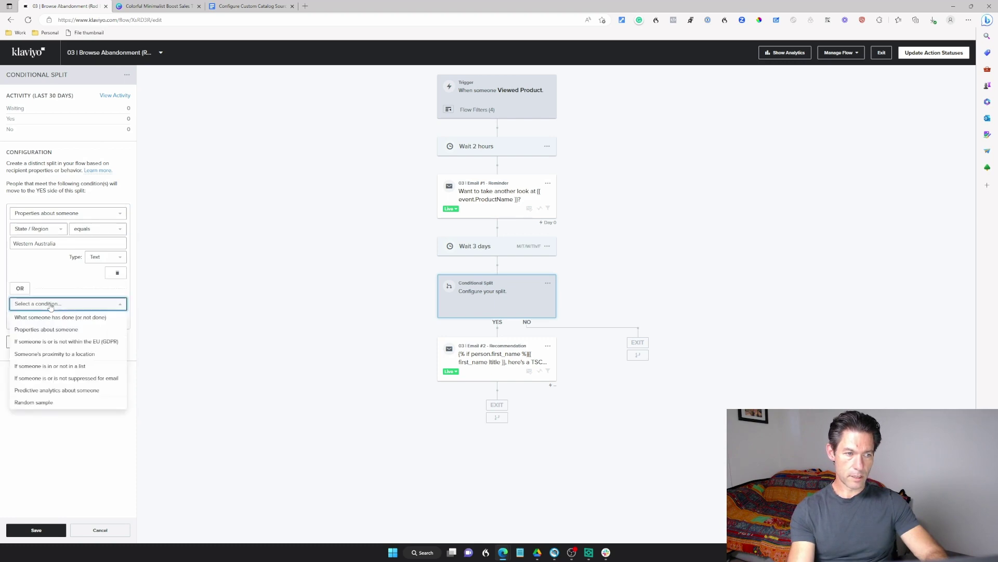
{"action": "left_click", "coordinate": [43, 326]}
{"action": "type", "text": "state"}
{"action": "left_click", "coordinate": [64, 370]}
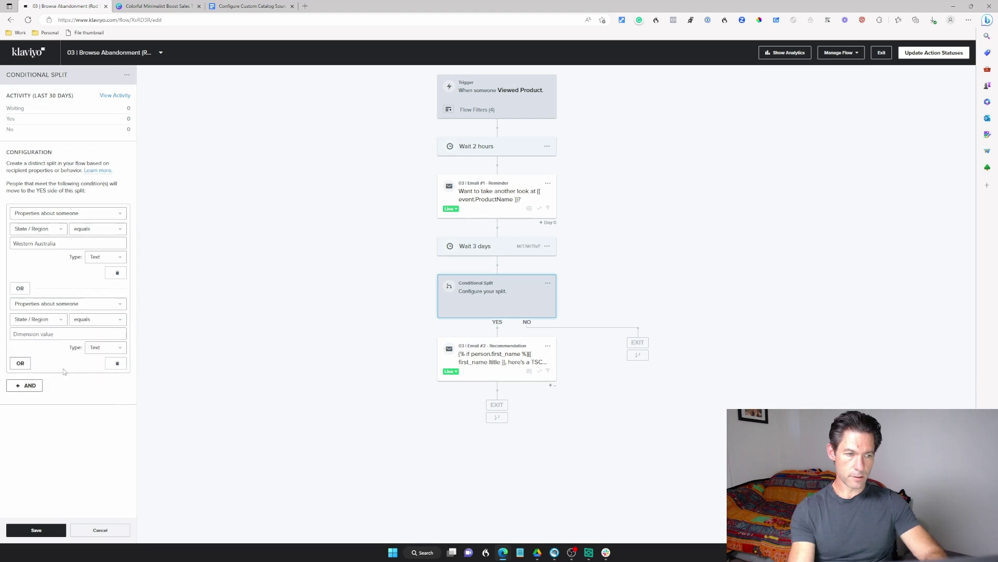
{"action": "left_click", "coordinate": [79, 334]}
{"action": "type", "text": "WA"}
Step: Add a third OR condition for State / Region equals wa, add three more alternatives, and save the conditional split
{"action": "left_click", "coordinate": [21, 364]}
{"action": "left_click", "coordinate": [57, 395]}
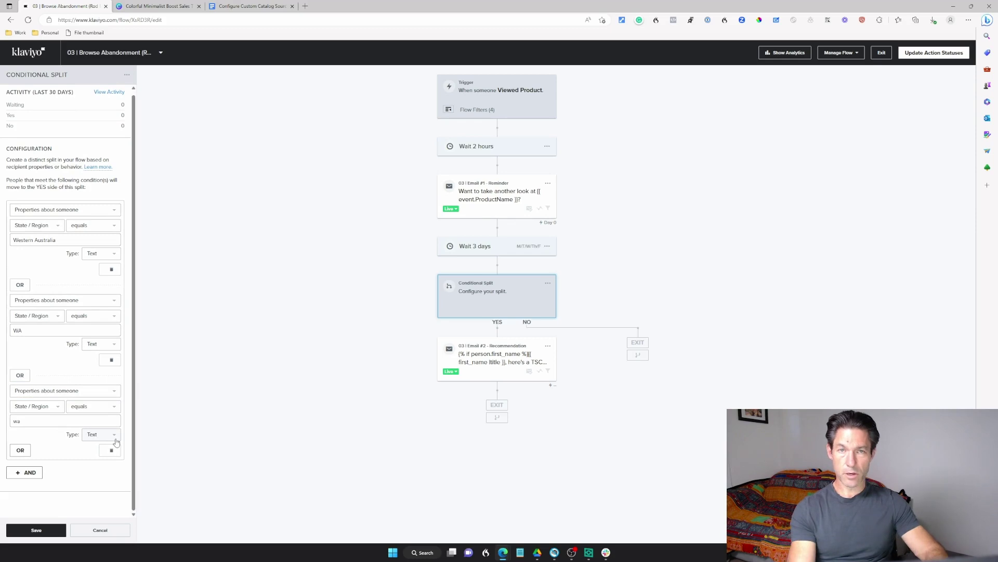
{"action": "left_click", "coordinate": [20, 450]}
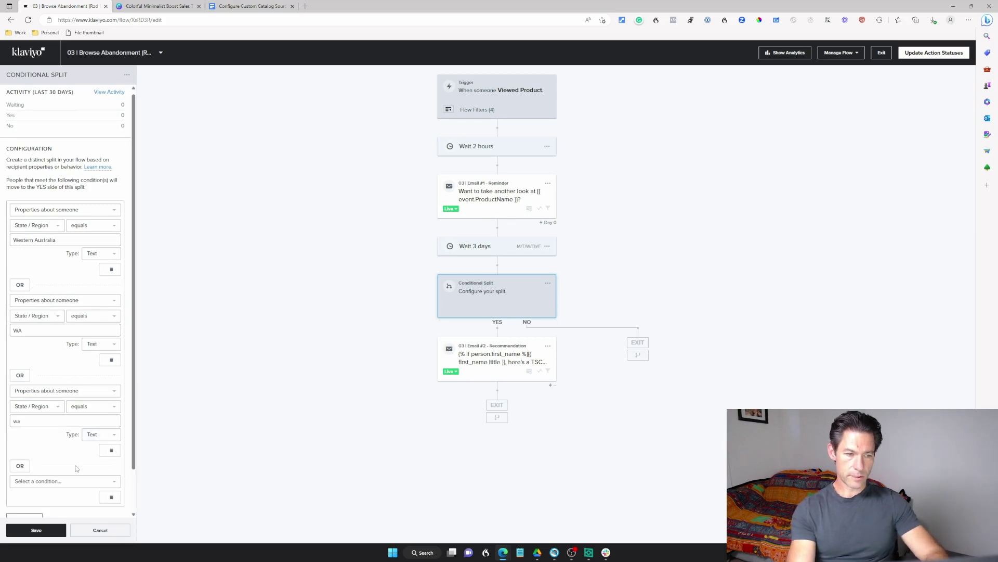
{"action": "left_click", "coordinate": [36, 530]}
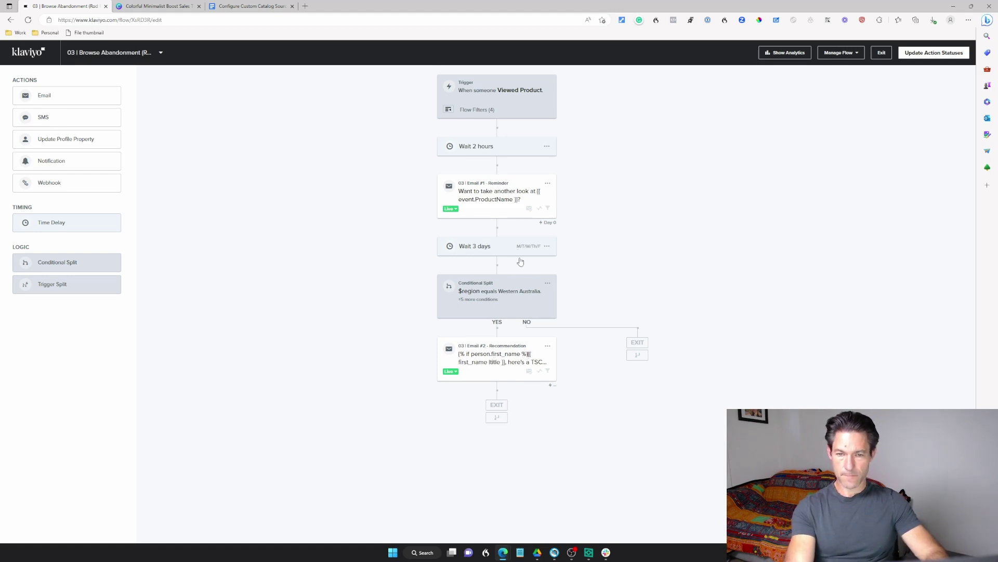
Step: Move Email #2 - Recommendation to the split's NO branch, and place a clone of it on the YES branch
{"action": "left_click_drag", "start_coordinate": [504, 367], "coordinate": [653, 354]}
{"action": "left_click_drag", "start_coordinate": [512, 356], "coordinate": [655, 347]}
{"action": "left_click", "coordinate": [667, 347]}
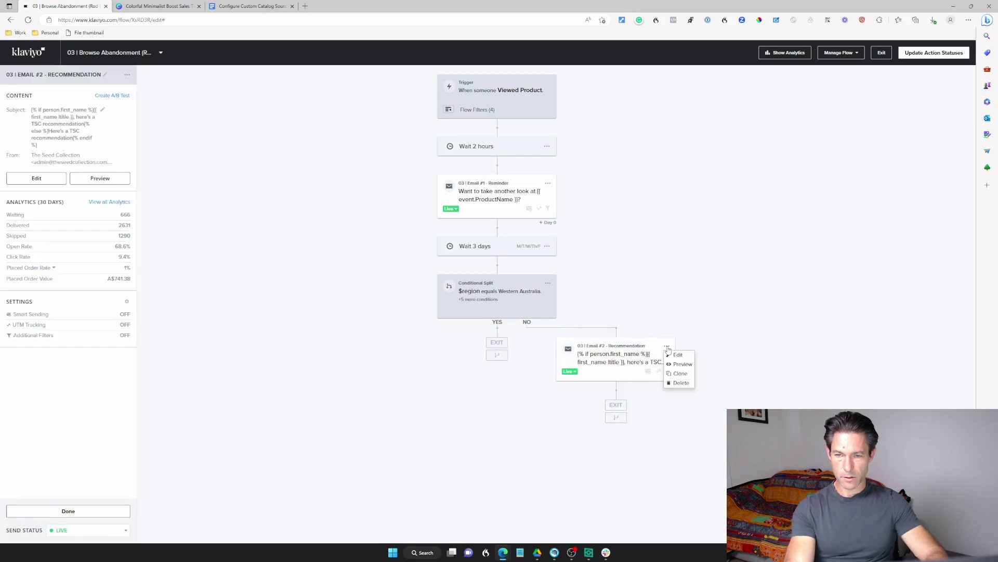
{"action": "left_click", "coordinate": [680, 375]}
{"action": "left_click", "coordinate": [473, 337]}
Step: Rename the cloned email on the YES branch to 03 | Email #2 (TAS/WA) - Recommendation
{"action": "left_click", "coordinate": [31, 77]}
{"action": "key", "text": "BackSpace"}
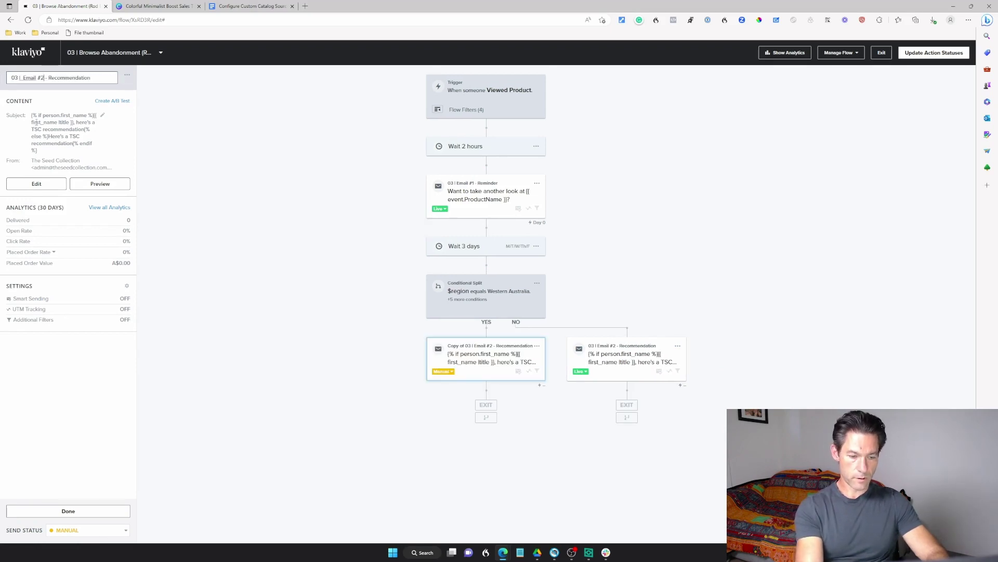
{"action": "left_click", "coordinate": [72, 513]}
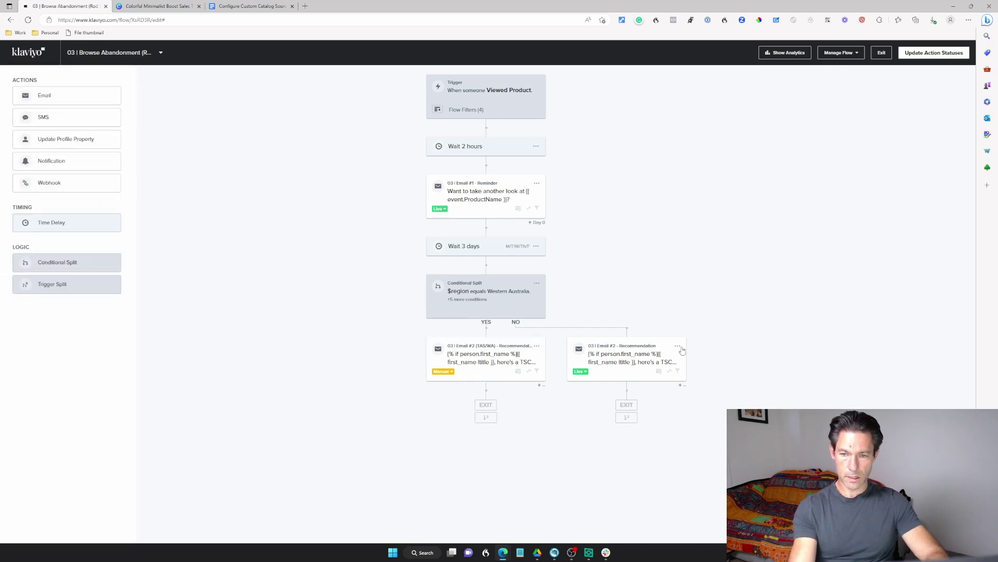
Step: Switch the product block in the TAS/WA recommendation email to the products_may_like_excluding_fresh feed, and preview the email
{"action": "left_click", "coordinate": [538, 346]}
{"action": "left_click", "coordinate": [627, 287]}
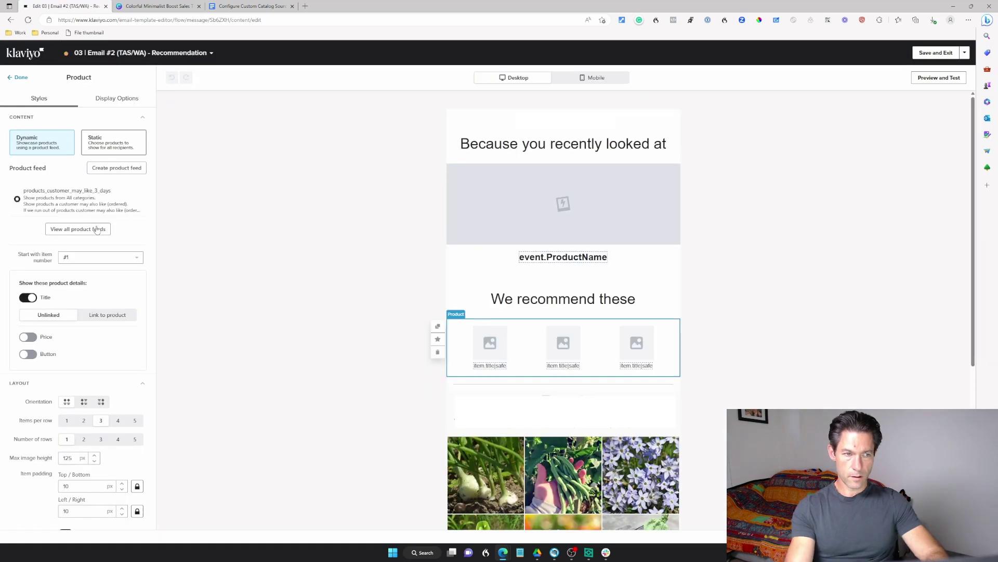
{"action": "left_click", "coordinate": [77, 229]}
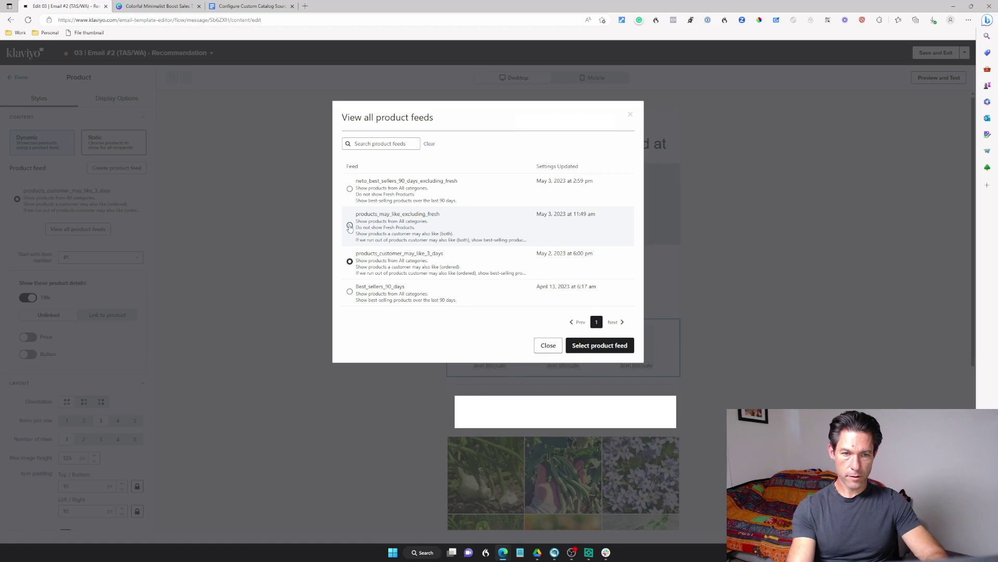
{"action": "key", "text": "Escape"}
{"action": "left_click", "coordinate": [938, 78]}
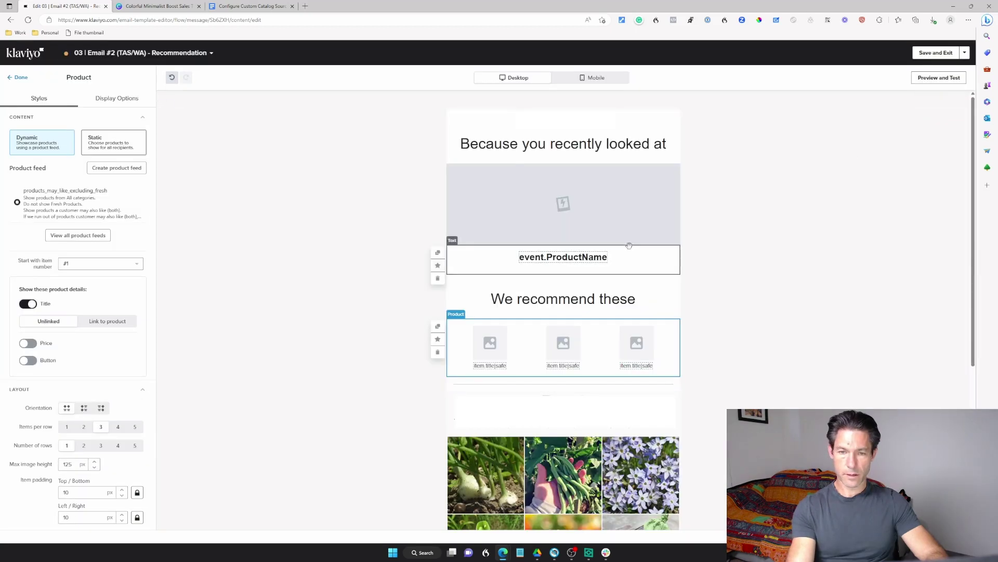